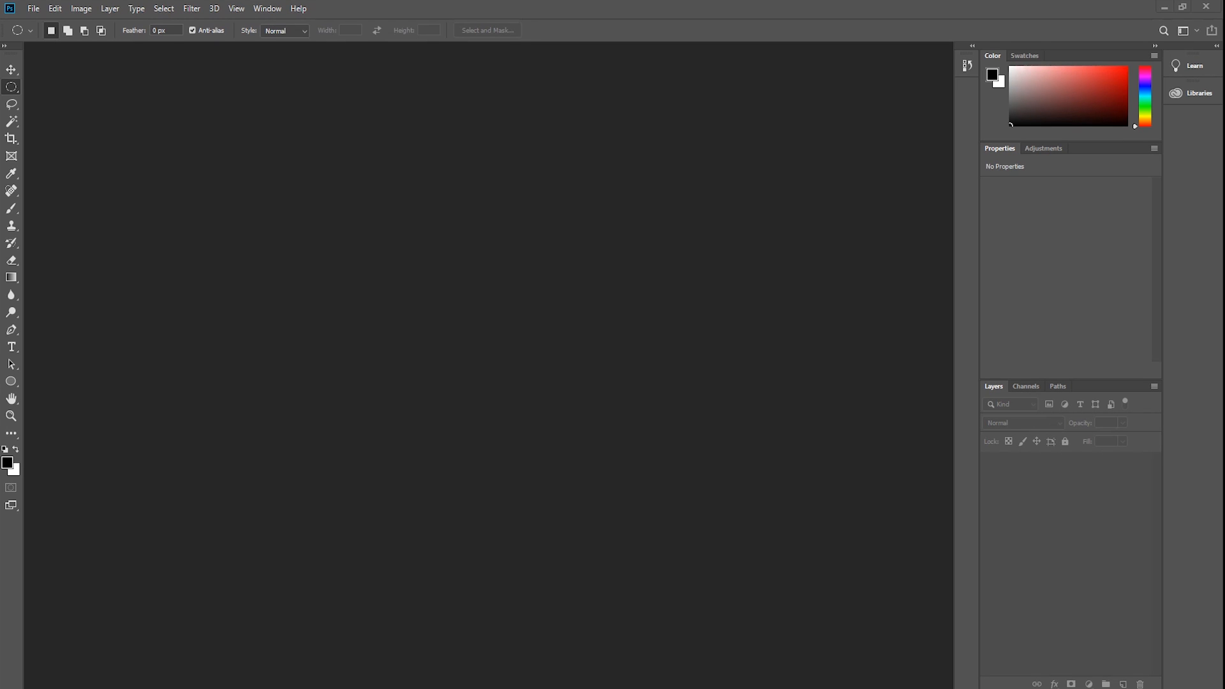
- Open the portrait photo pexels-photo-1906997.jpg from the desktop as a new document
left_click_drag(345, 7, 332, 36)
left_click_drag(21, 24, 510, 230)
left_click_drag(836, 110, 583, 114)
double_click(572, 110)
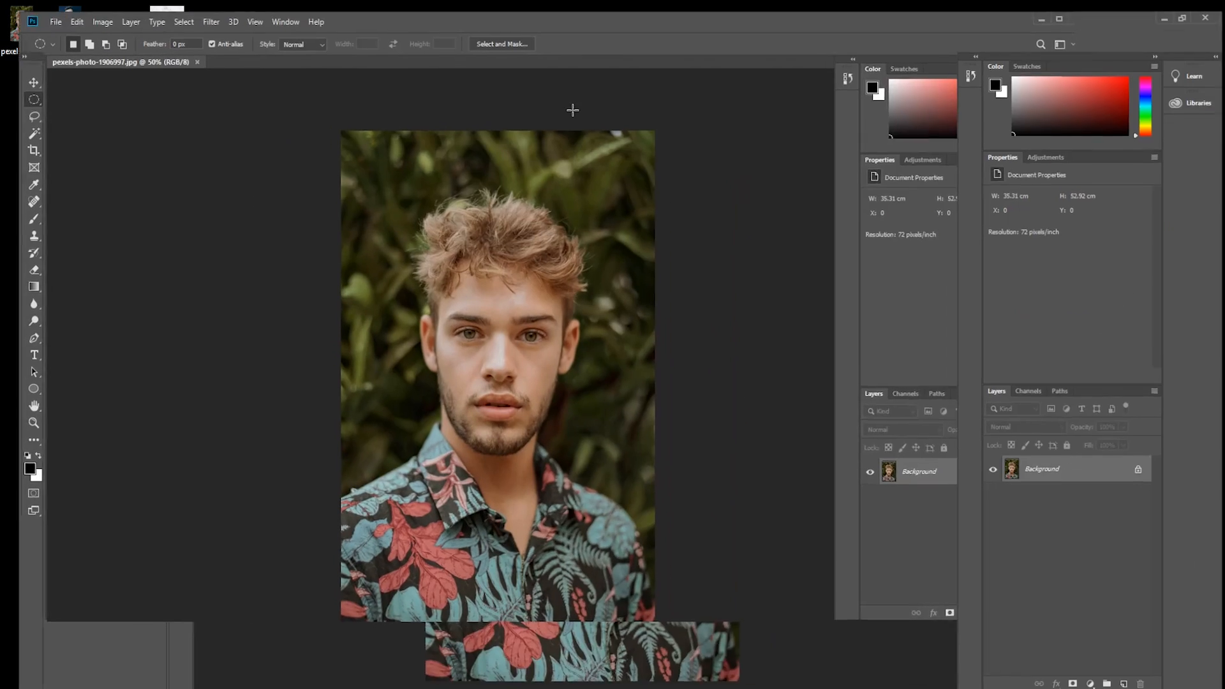
- Resize the image to 2500 pixels wide and 3300 pixels high
left_click(81, 8)
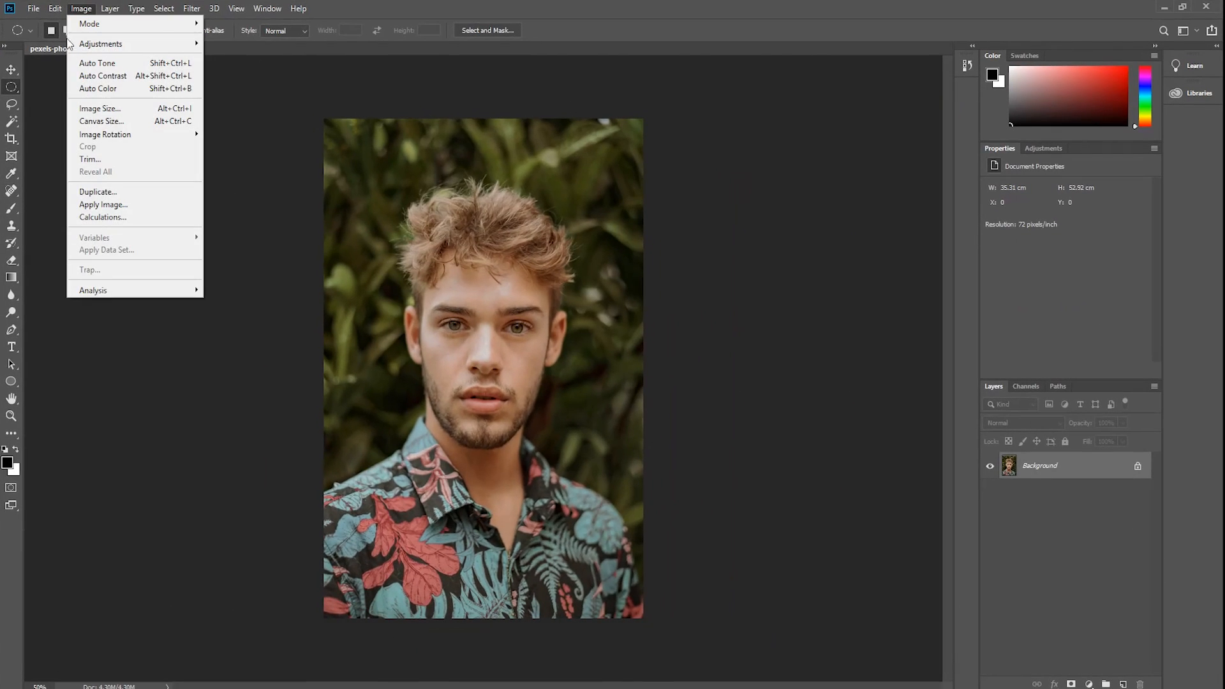
left_click(89, 110)
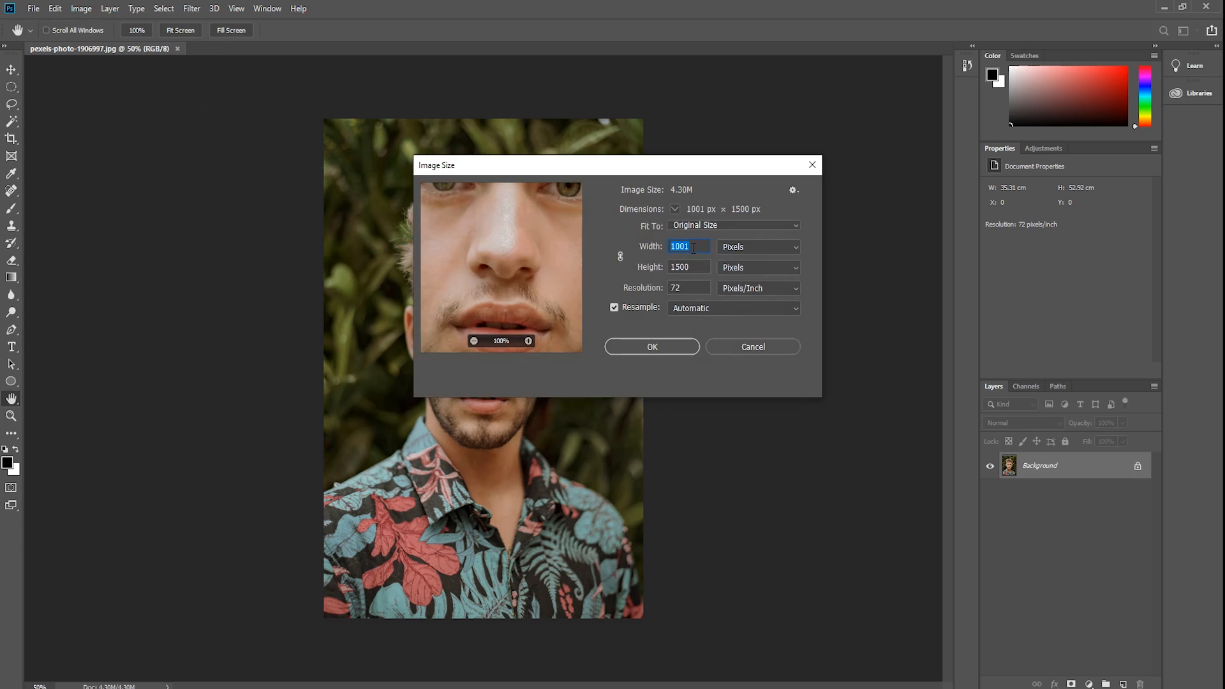
type("2500")
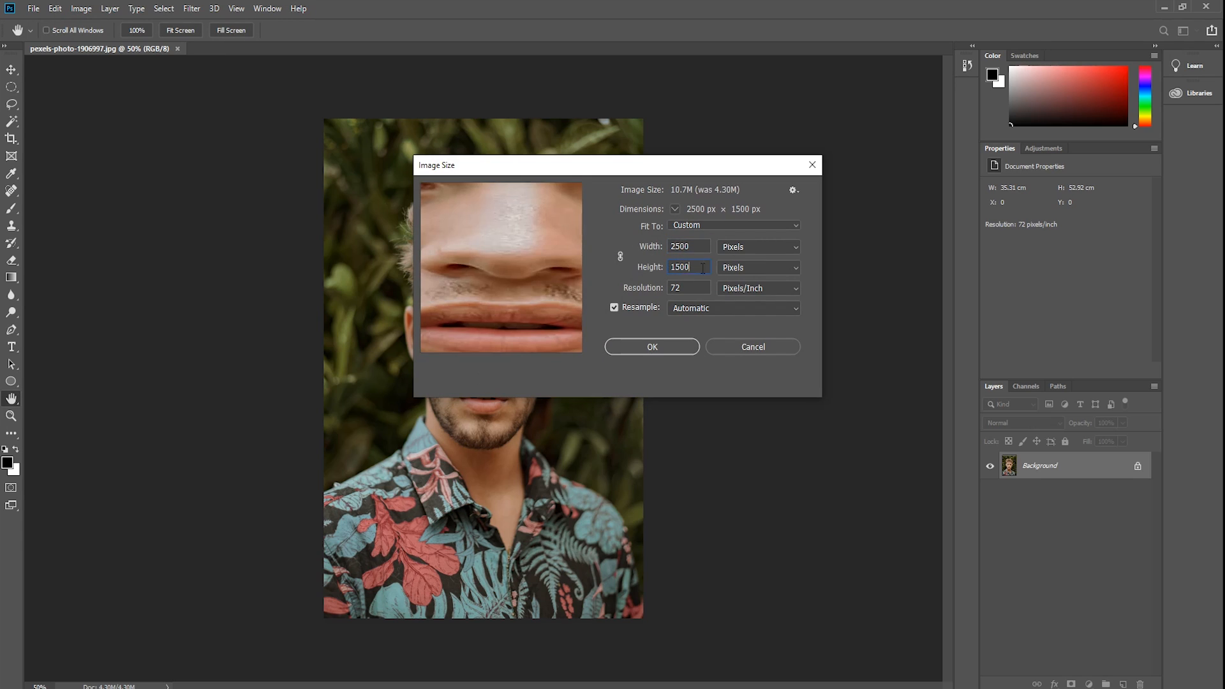
left_click_drag(708, 268, 560, 262)
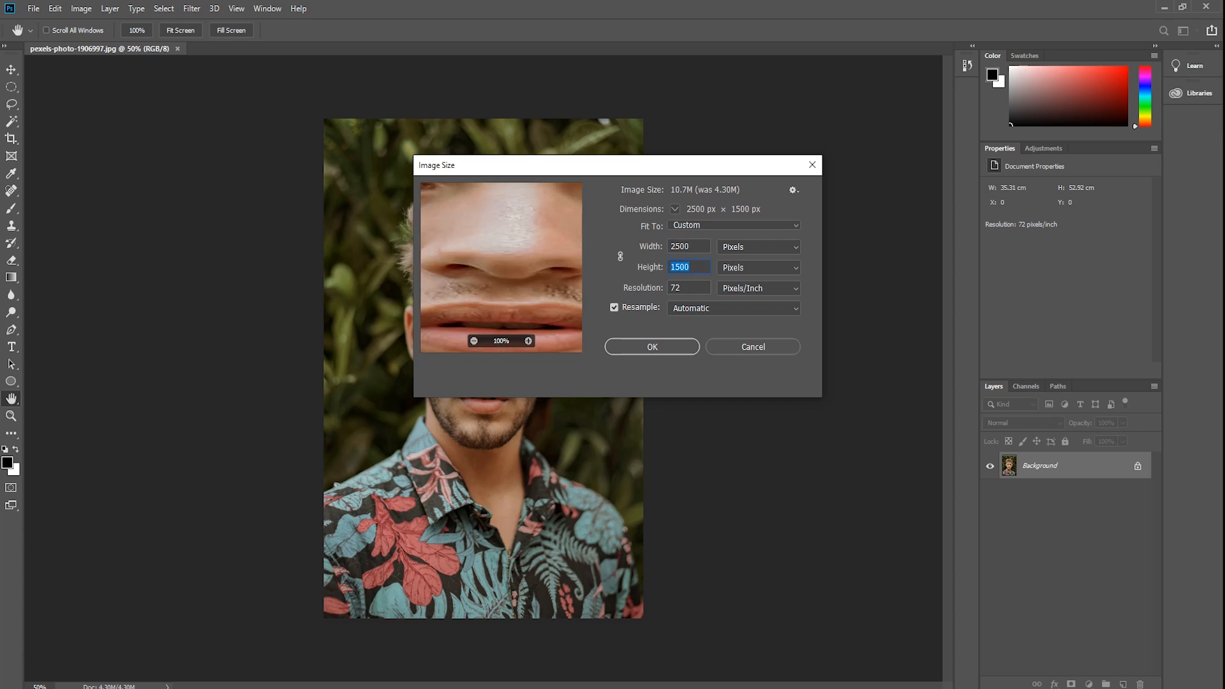
type("3300")
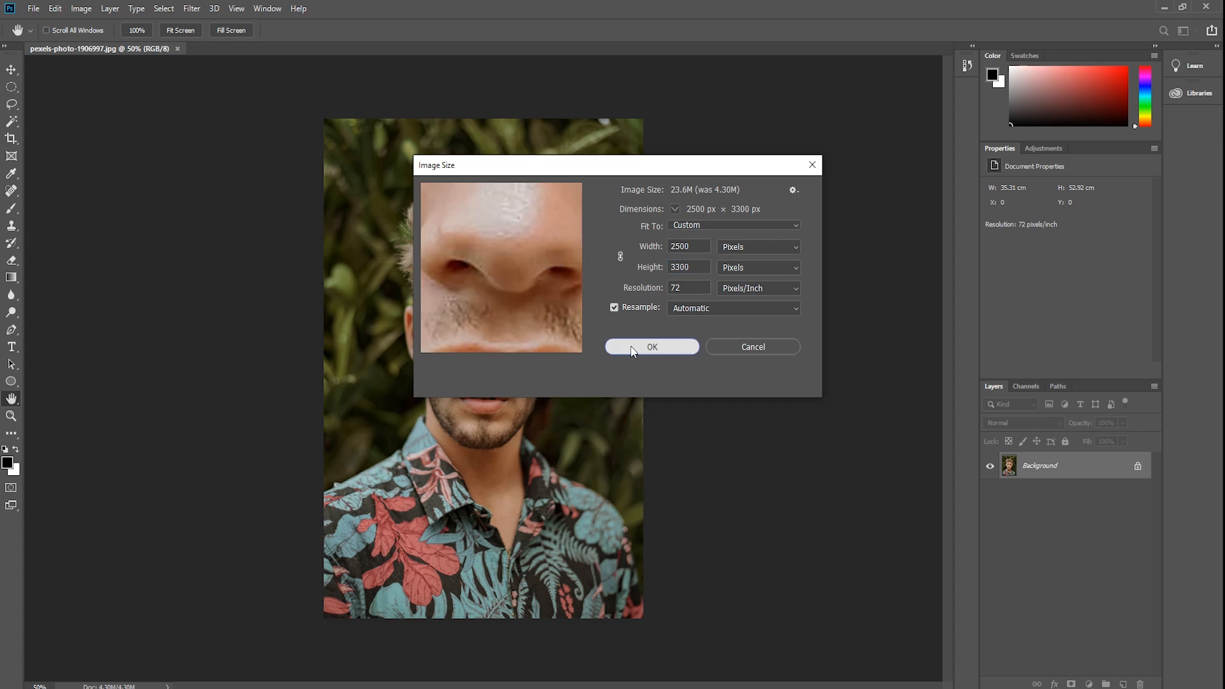
left_click(633, 349)
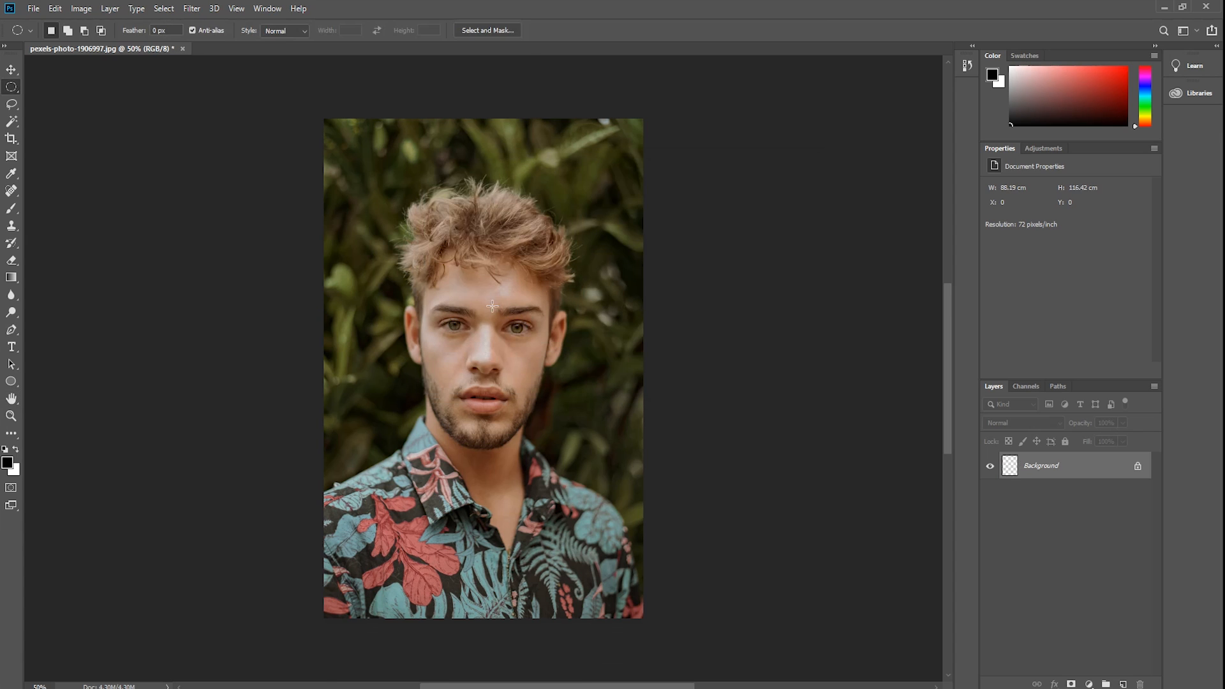
- Apply Smart Sharpen to the photo with amount 100%, radius 1.0 px, noise reduction 10% and Gaussian Blur removal
key("ctrl+0")
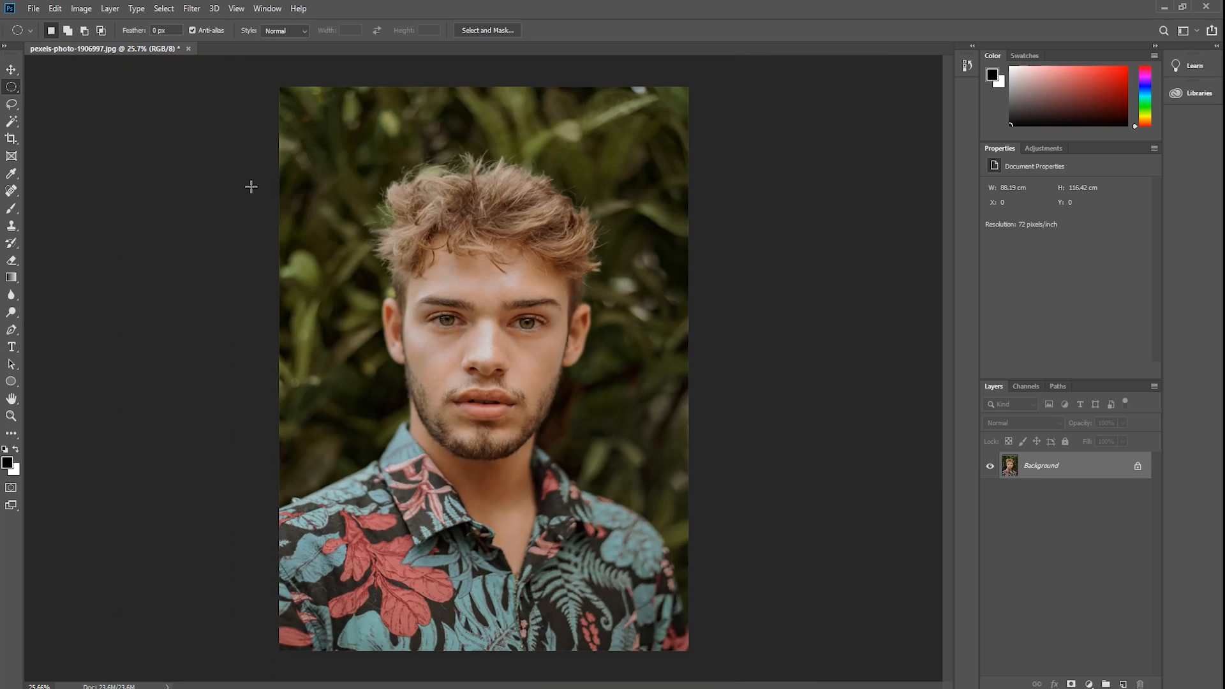
left_click(192, 9)
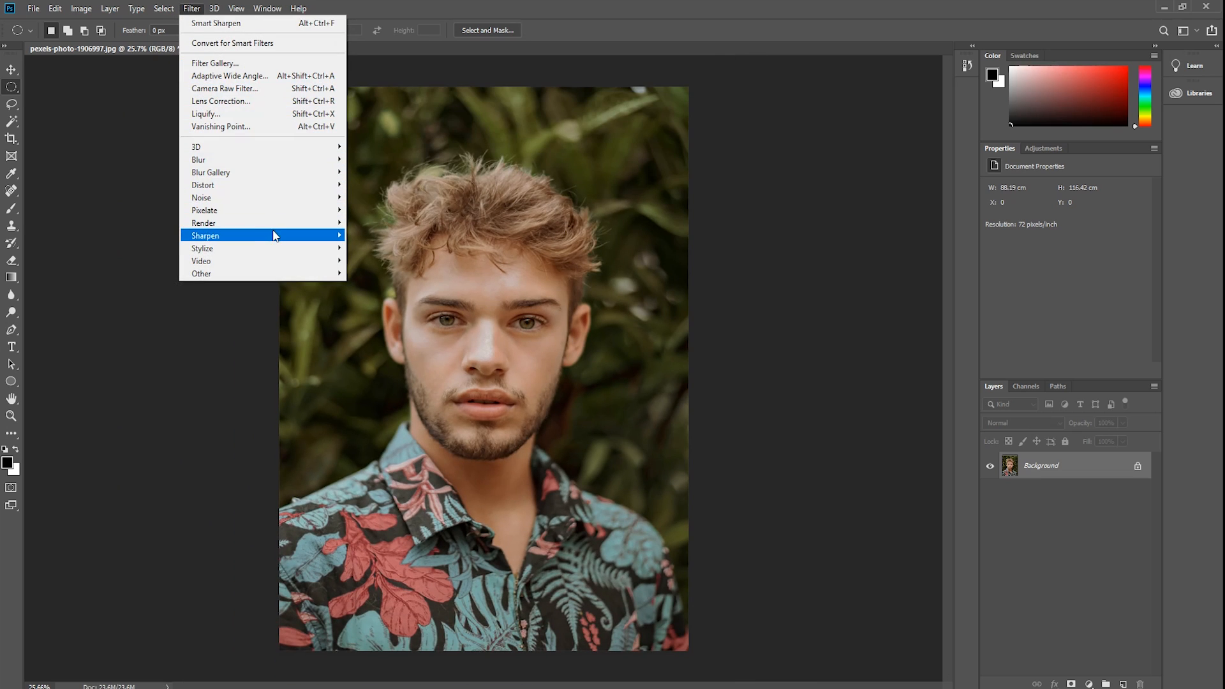
mouse_move(273, 235)
left_click(383, 285)
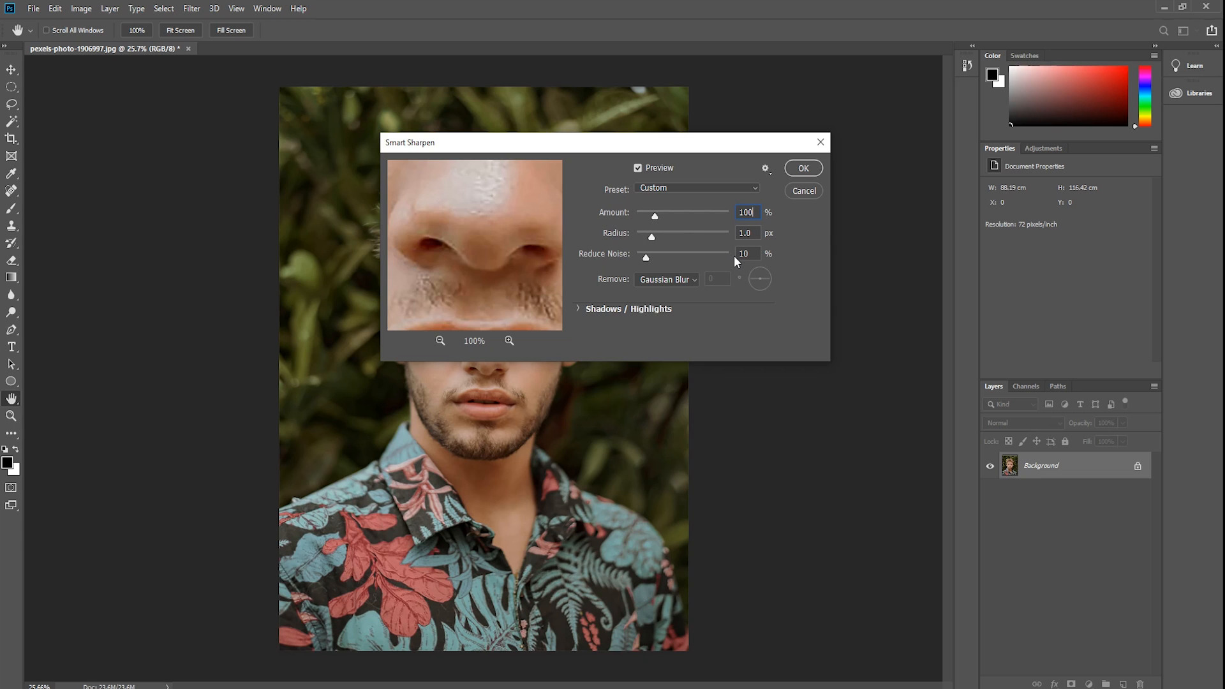
left_click(803, 169)
key("m")
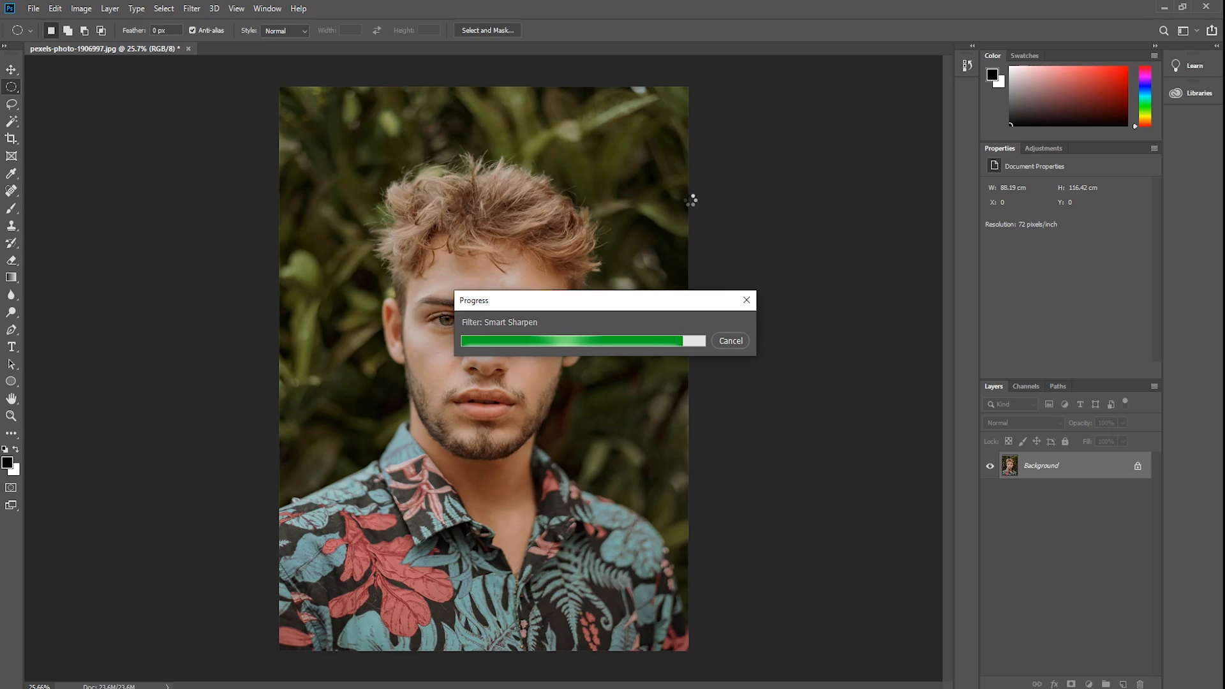
- Duplicate the background layer and apply a Lens Blur with radius 60 to the copy
key("ctrl+j")
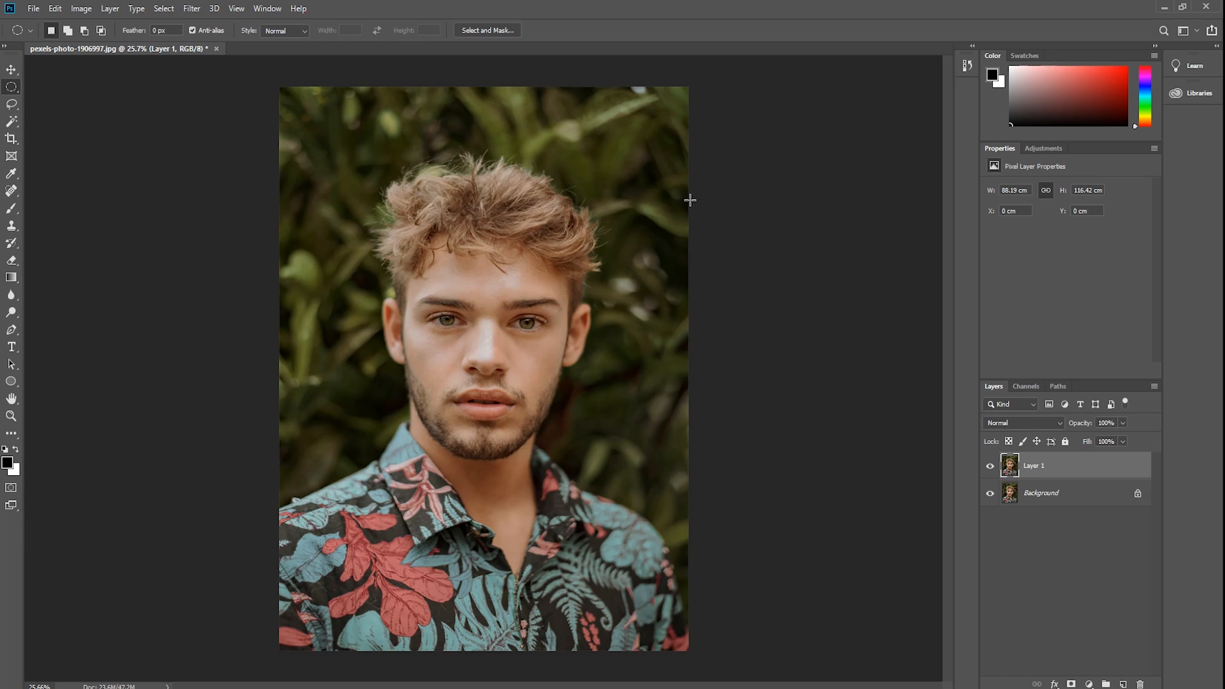
left_click(192, 8)
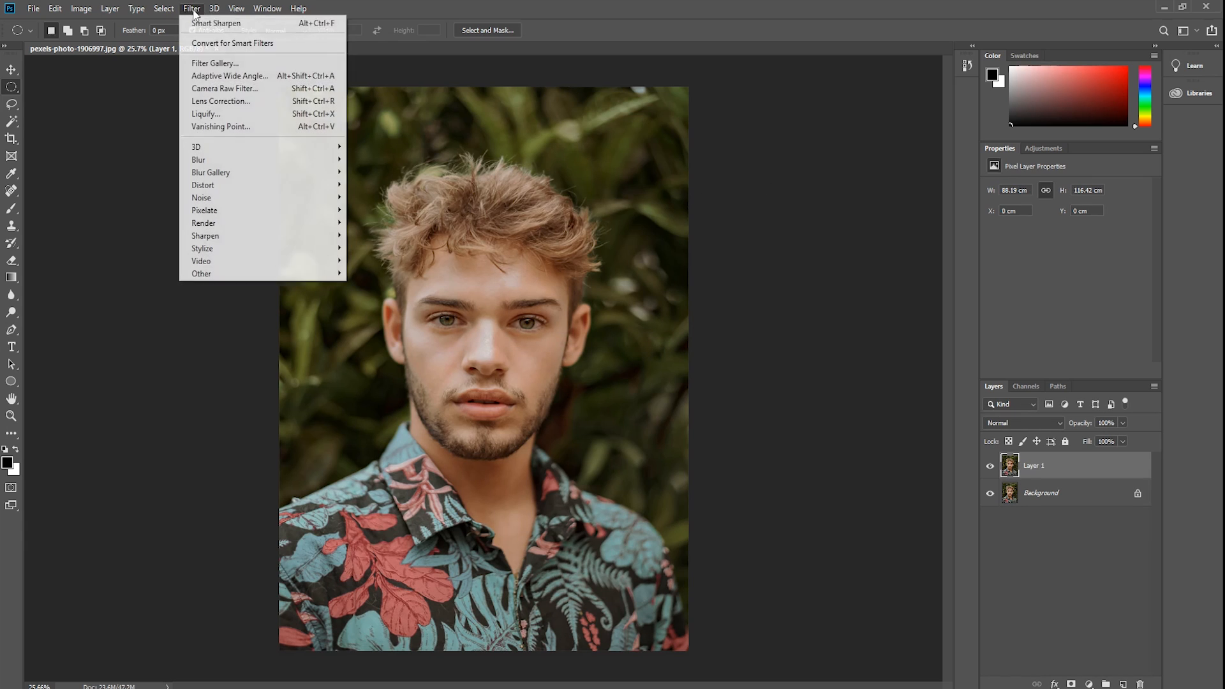
mouse_move(255, 161)
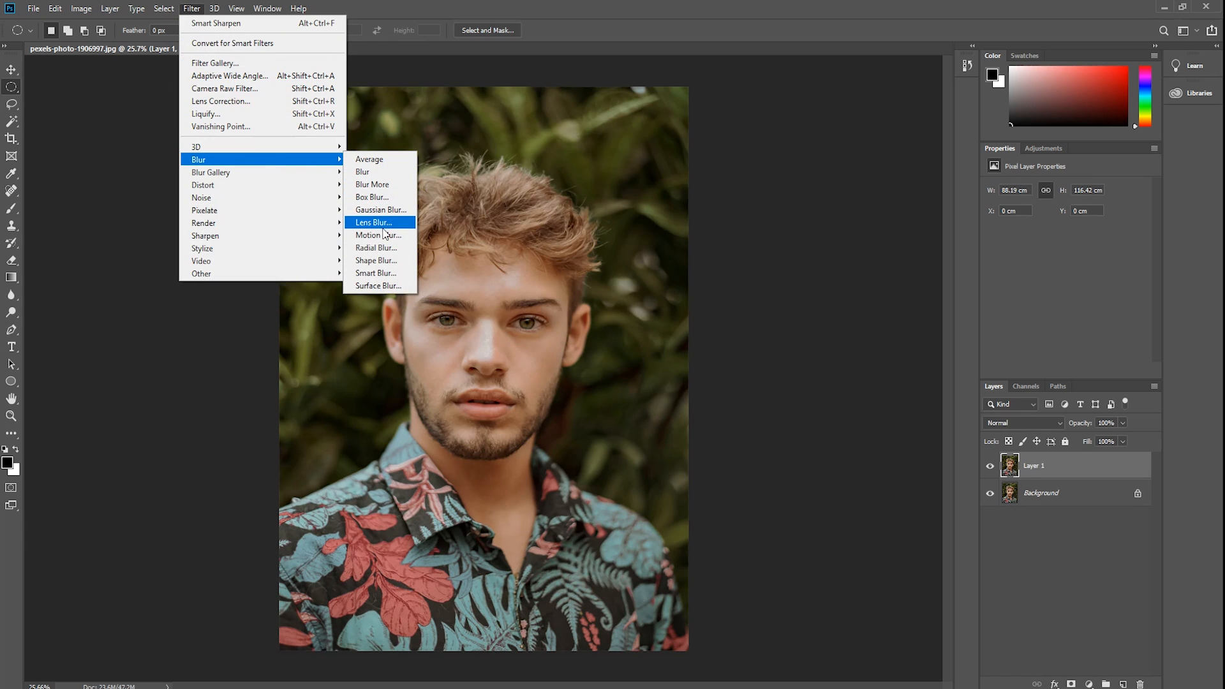
left_click(382, 222)
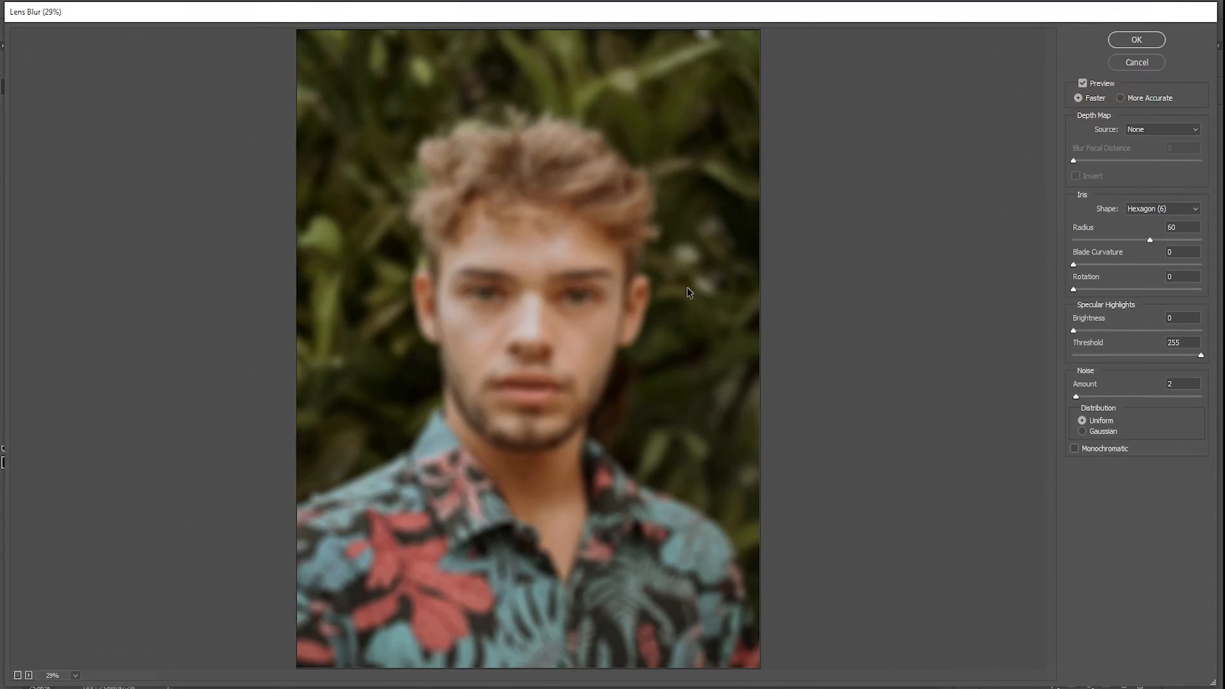
left_click(1185, 240)
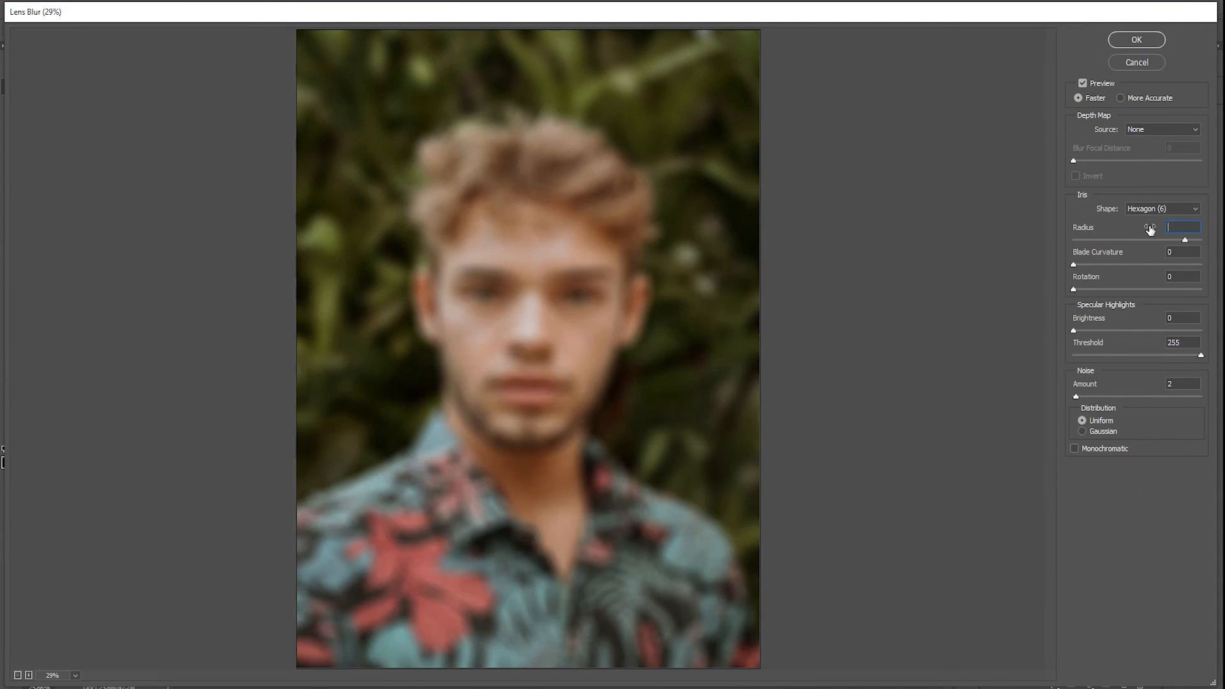
type("60")
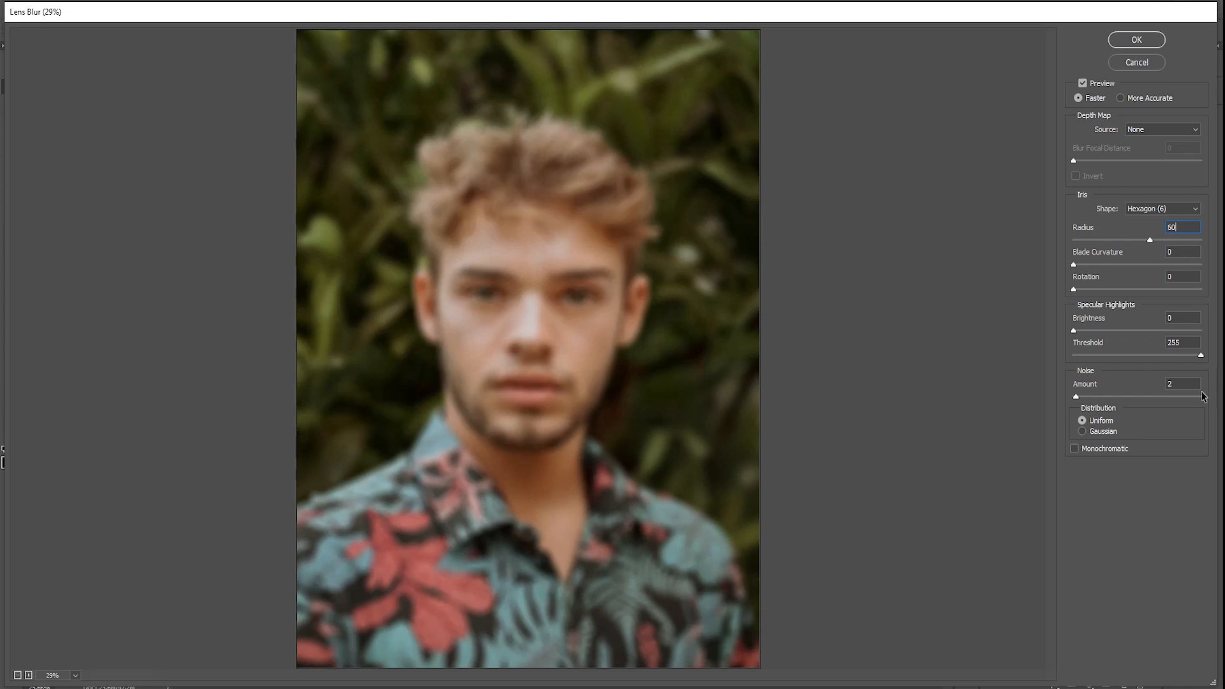
left_click(1139, 42)
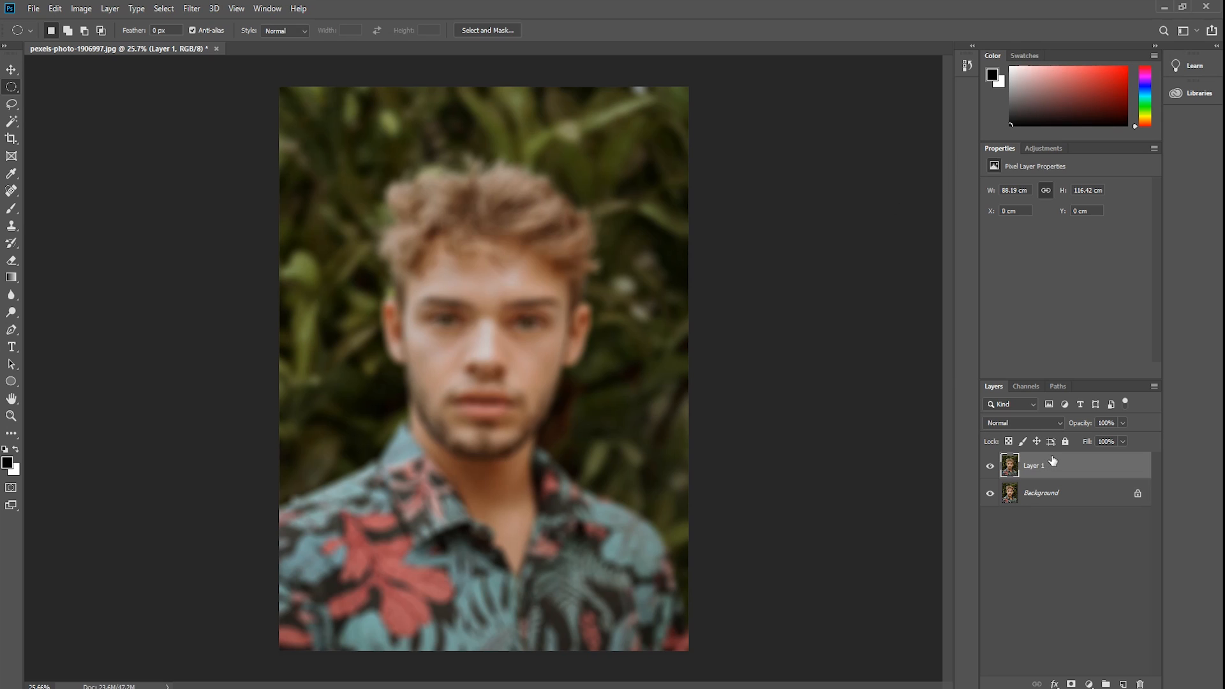
- Add a layer mask to the blurred layer and paint it black at 50% brush opacity over the eyes, nose and mouth
left_click(1071, 683)
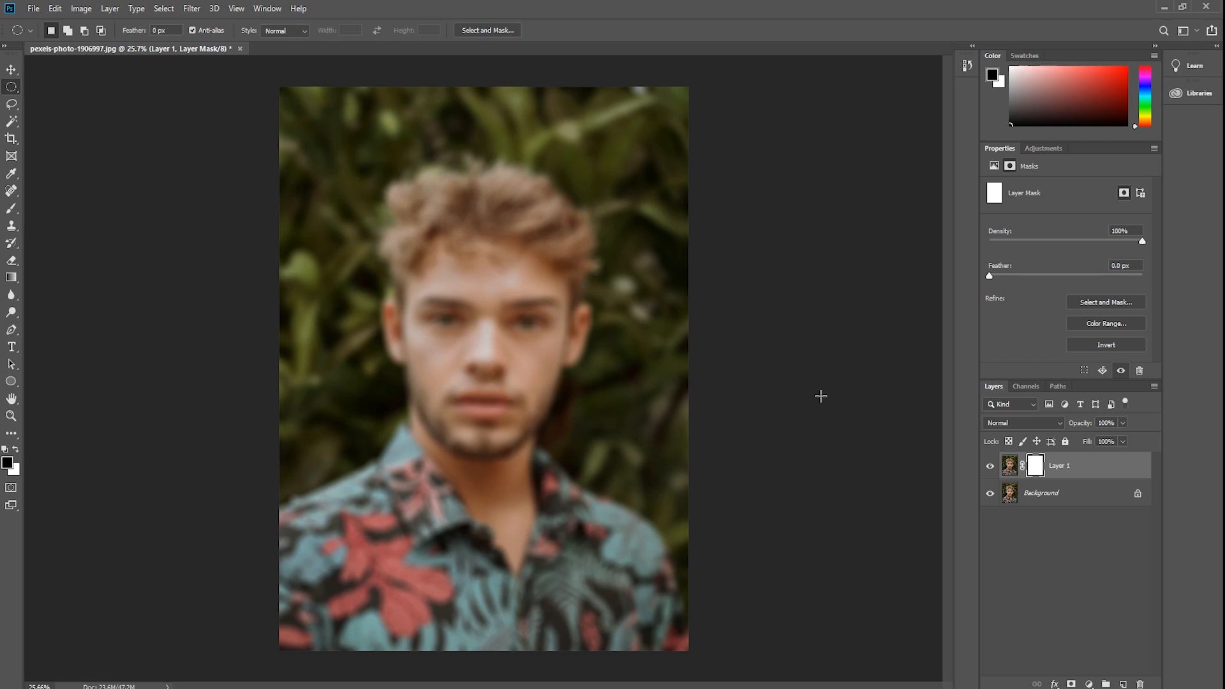
left_click(11, 210)
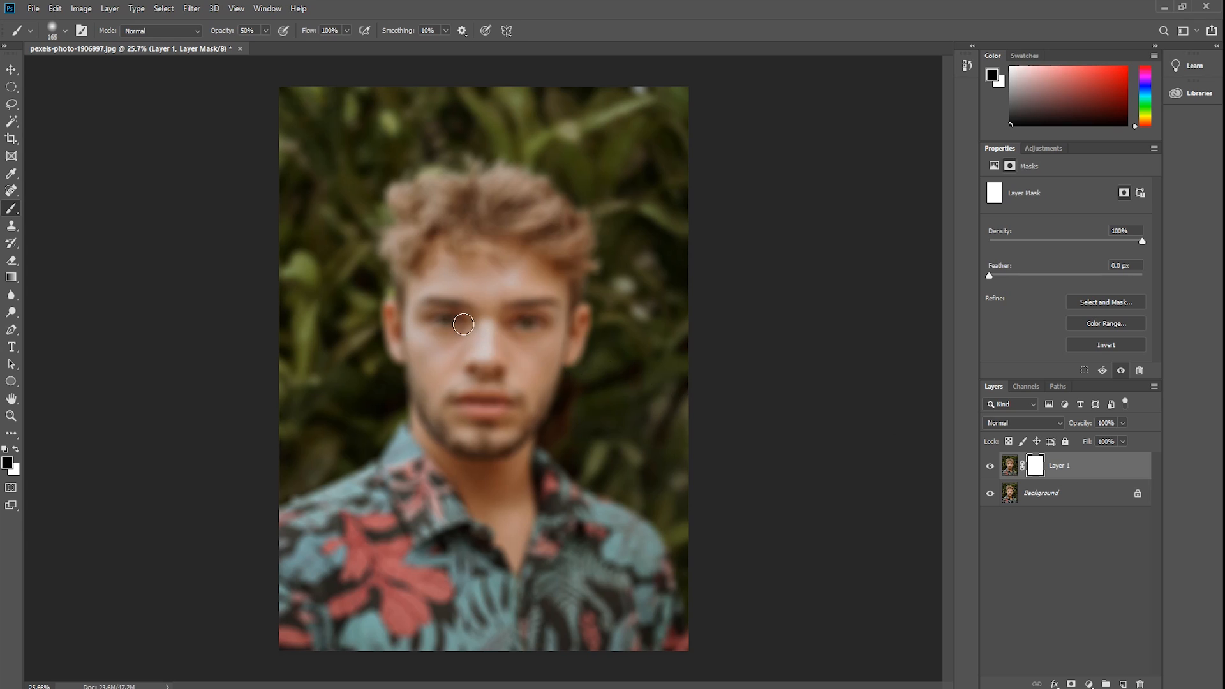
mouse_move(434, 313)
left_mouse_down()
mouse_move(480, 315)
mouse_move(426, 331)
mouse_move(491, 325)
mouse_move(469, 361)
mouse_move(482, 366)
mouse_move(495, 323)
mouse_move(464, 302)
mouse_move(557, 305)
mouse_move(513, 314)
mouse_move(534, 313)
mouse_move(541, 328)
mouse_move(499, 319)
mouse_move(517, 336)
mouse_move(543, 328)
mouse_move(545, 314)
mouse_move(490, 335)
mouse_move(498, 374)
mouse_move(478, 372)
mouse_move(452, 407)
mouse_move(474, 386)
mouse_move(505, 386)
mouse_move(522, 406)
mouse_move(453, 404)
mouse_move(483, 418)
mouse_move(516, 406)
mouse_move(462, 424)
mouse_move(490, 431)
mouse_move(490, 402)
mouse_move(515, 402)
mouse_move(455, 403)
mouse_move(515, 405)
left_mouse_up()
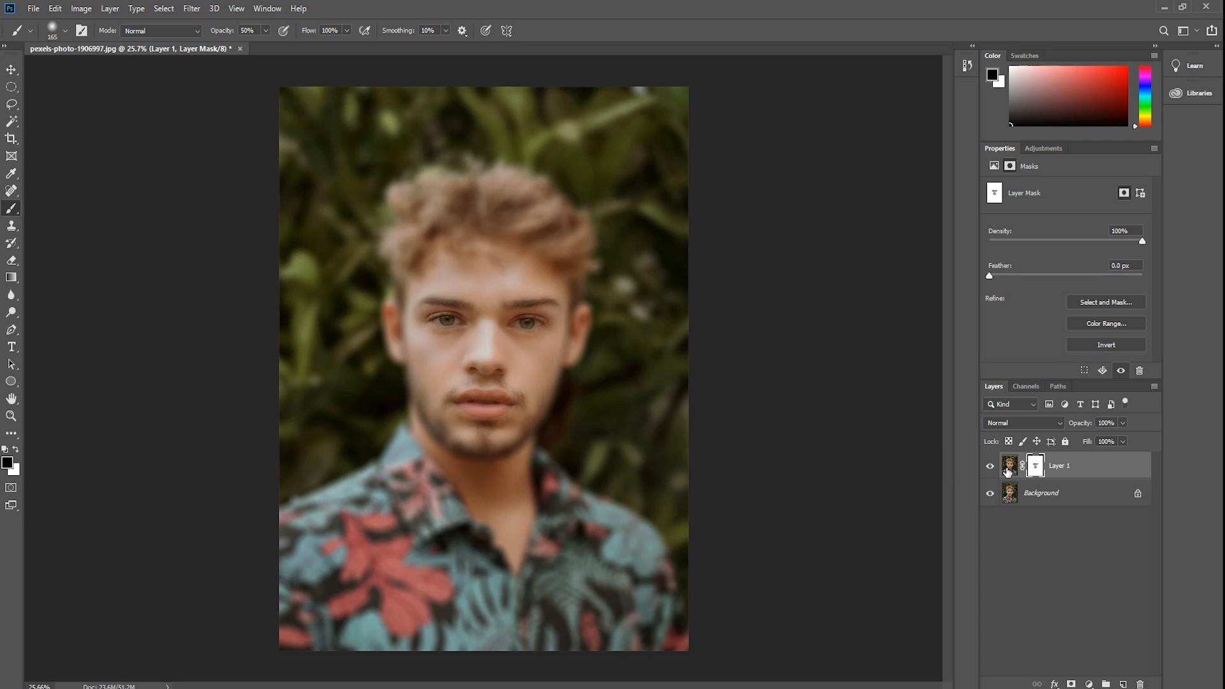
- Target the blurred layer's image instead of its mask, make an elliptical selection around the face and invert it
left_click(1011, 469)
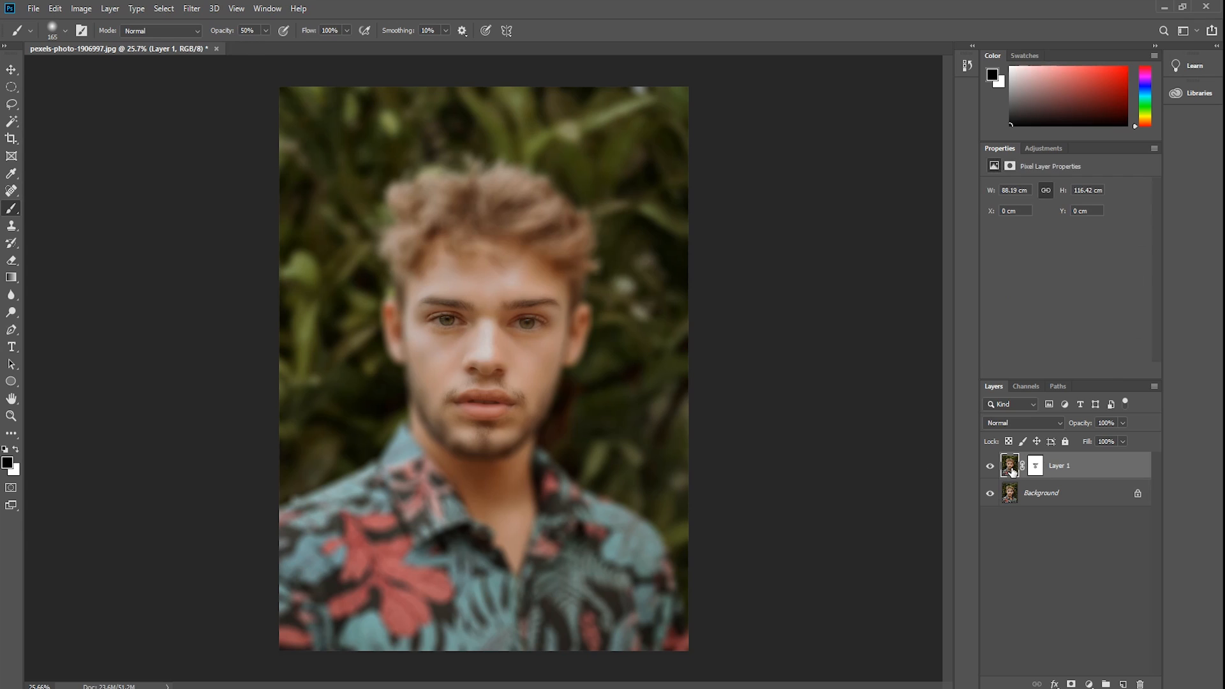
left_click(12, 87)
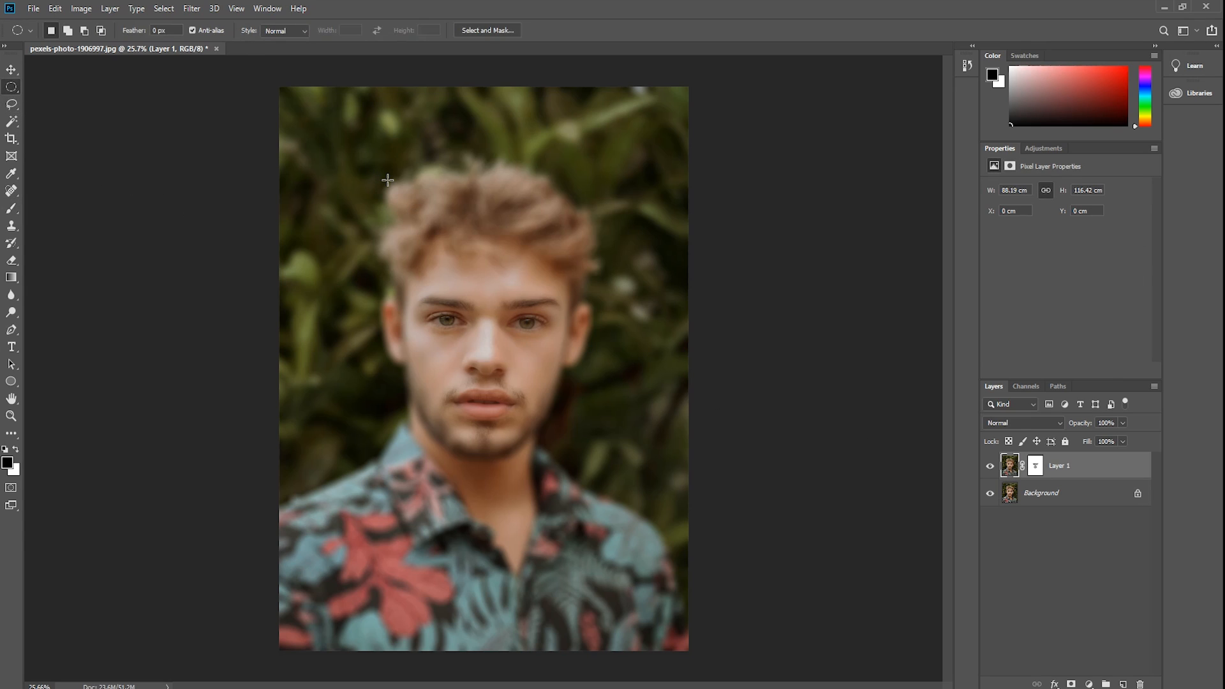
left_click_drag(388, 181, 575, 459)
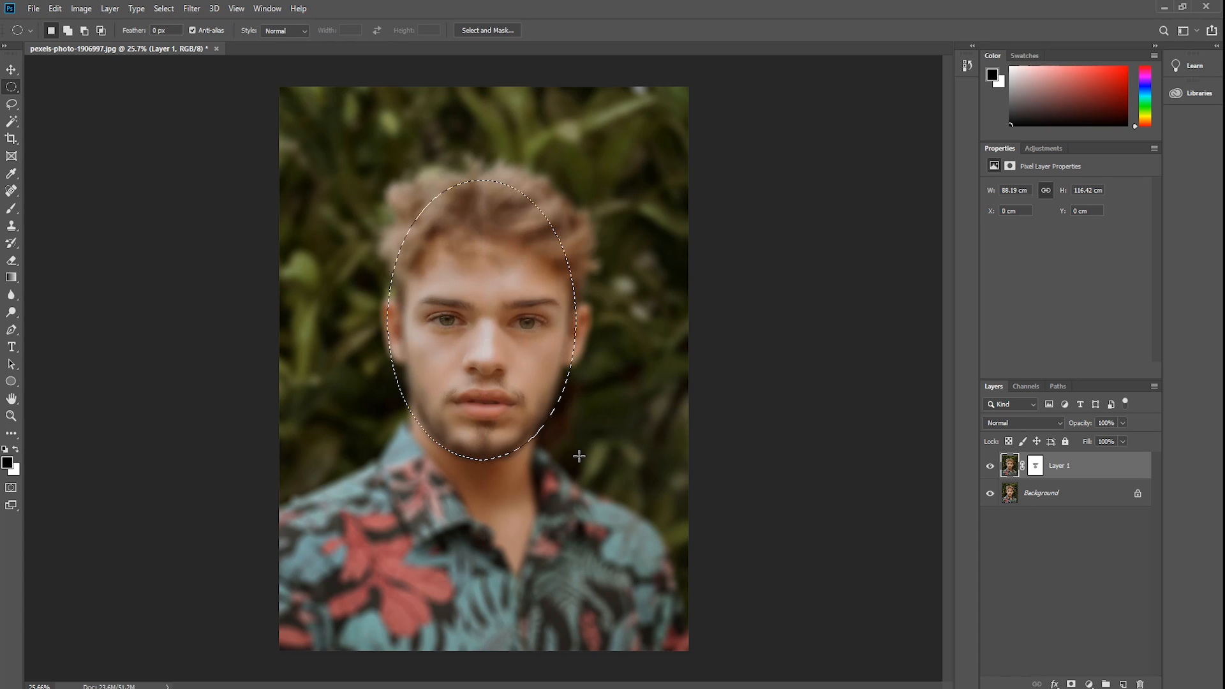
left_click(163, 9)
left_click(185, 62)
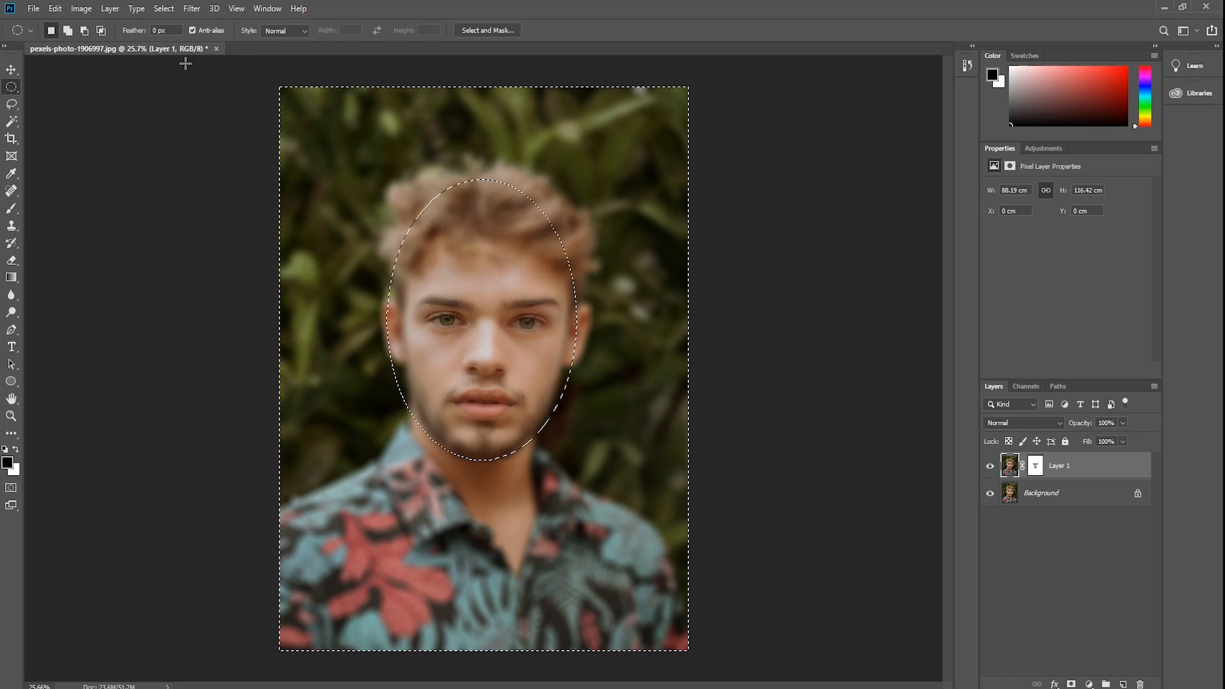
- Feather the inverted selection by 200 pixels
left_click(163, 9)
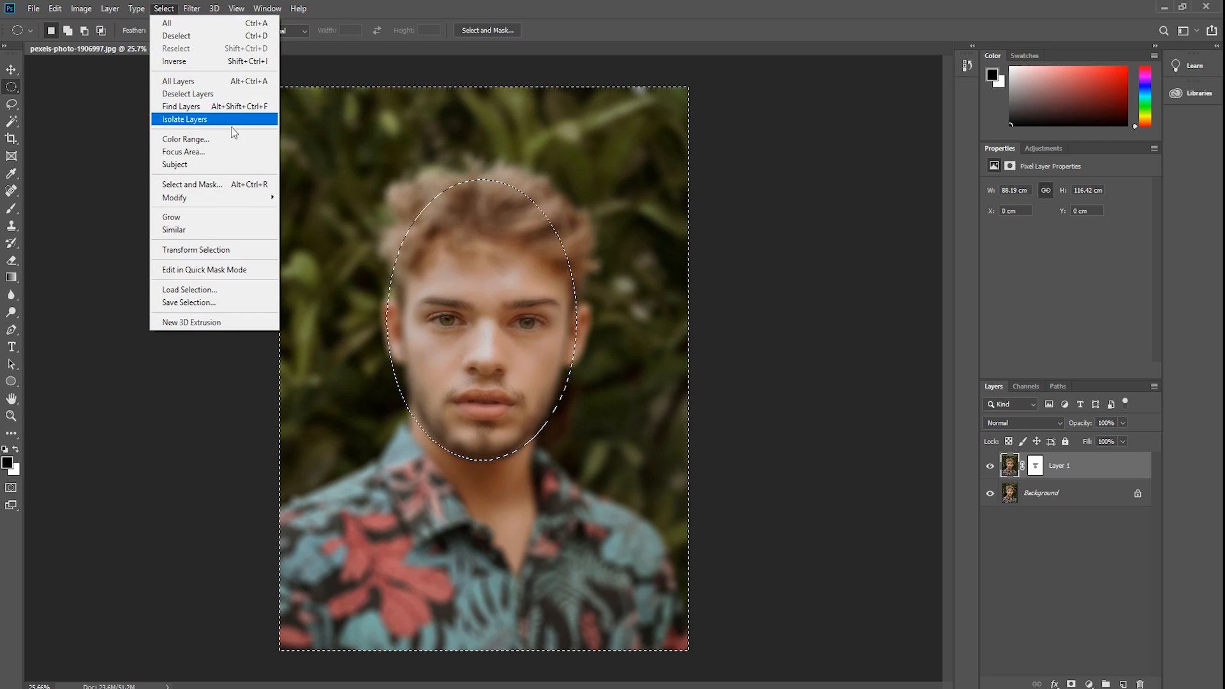
mouse_move(256, 197)
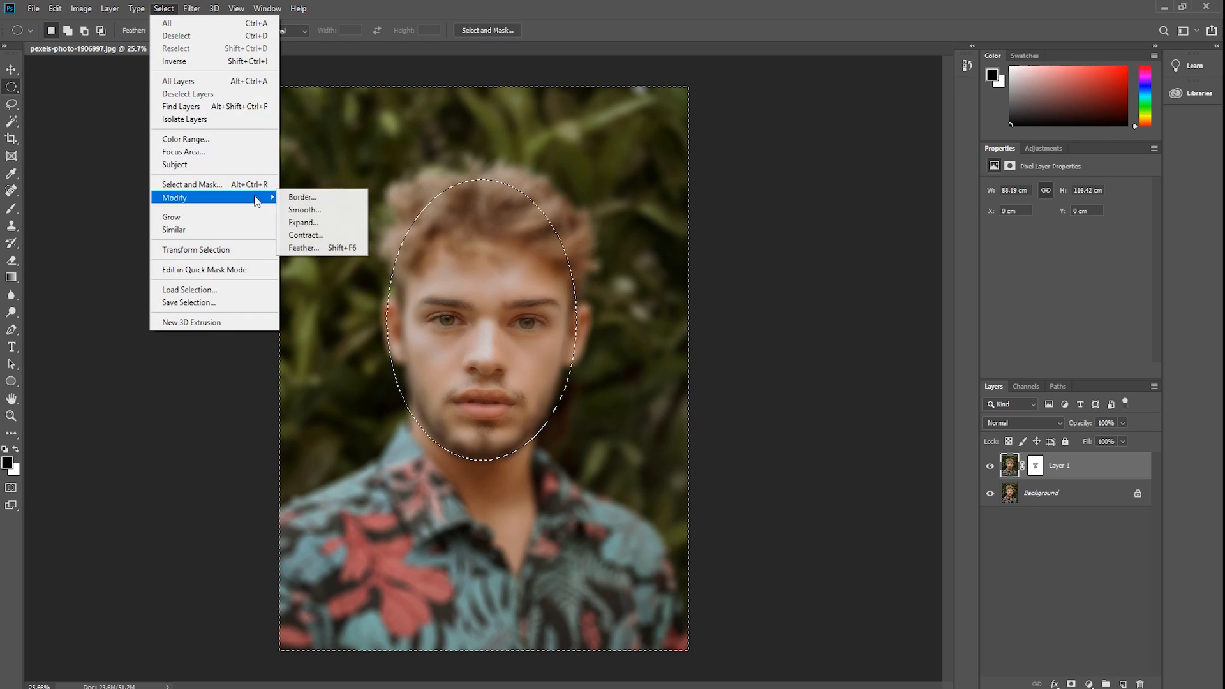
left_click(317, 248)
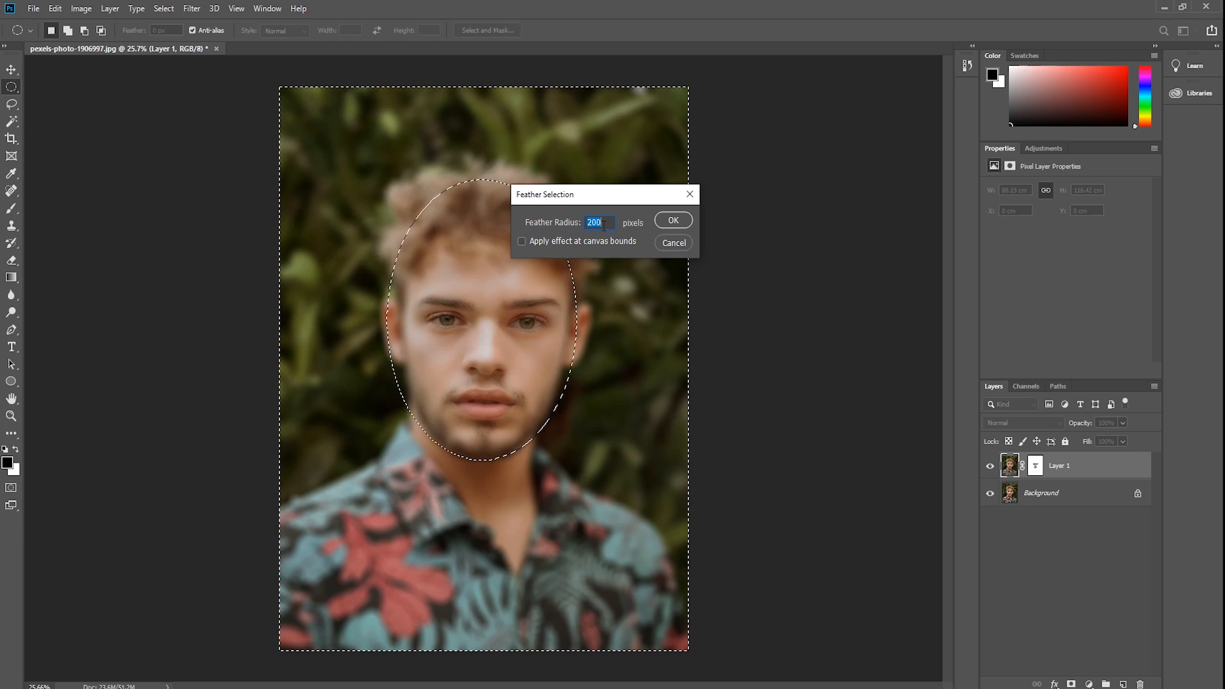
left_click(661, 220)
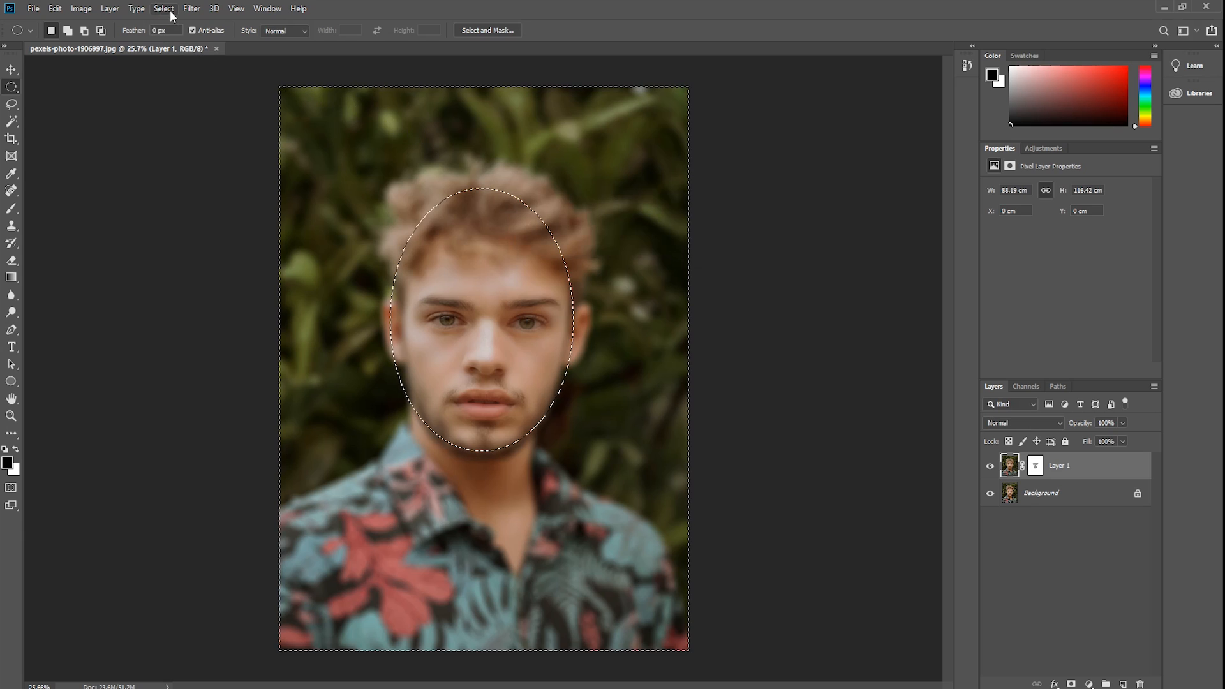
- Apply a Gaussian Blur with radius 20 pixels to the selected area around the face, and deselect
left_click(191, 11)
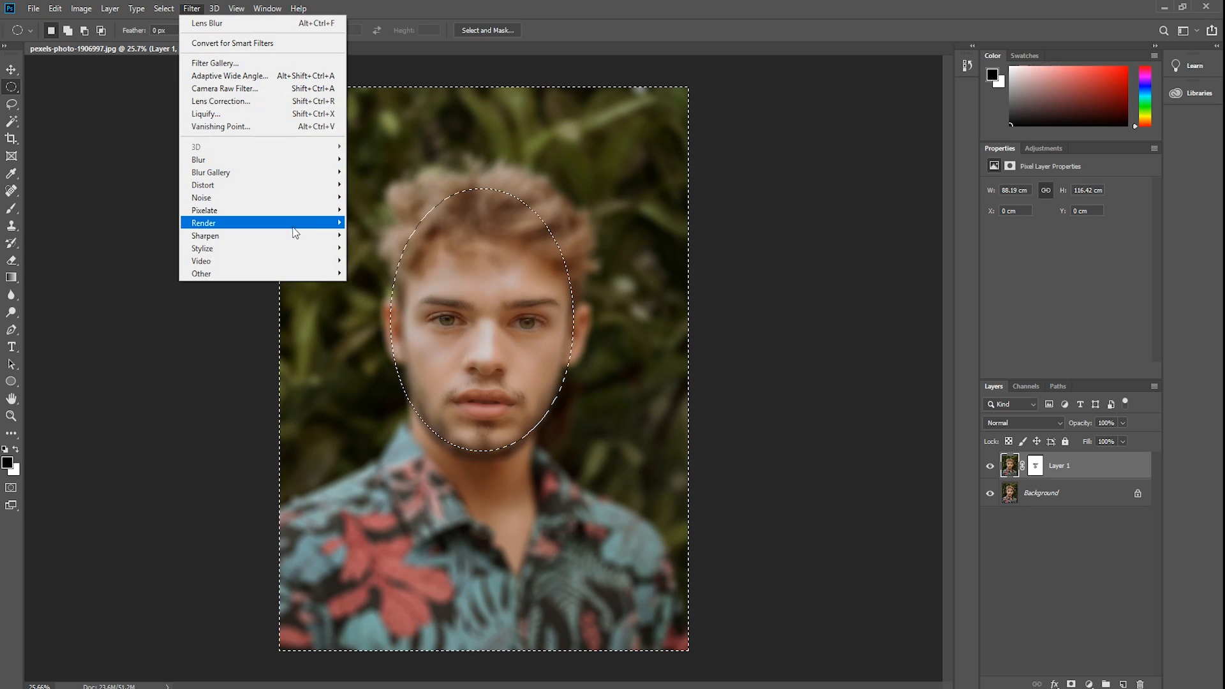
mouse_move(338, 158)
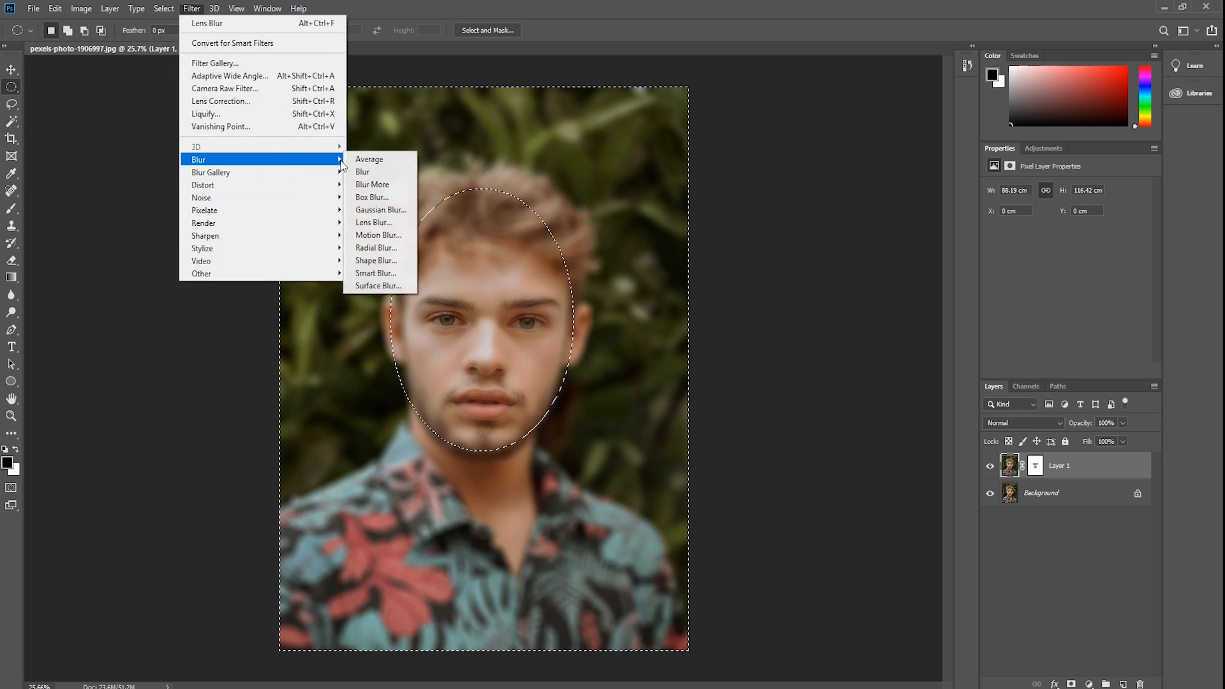
left_click(396, 211)
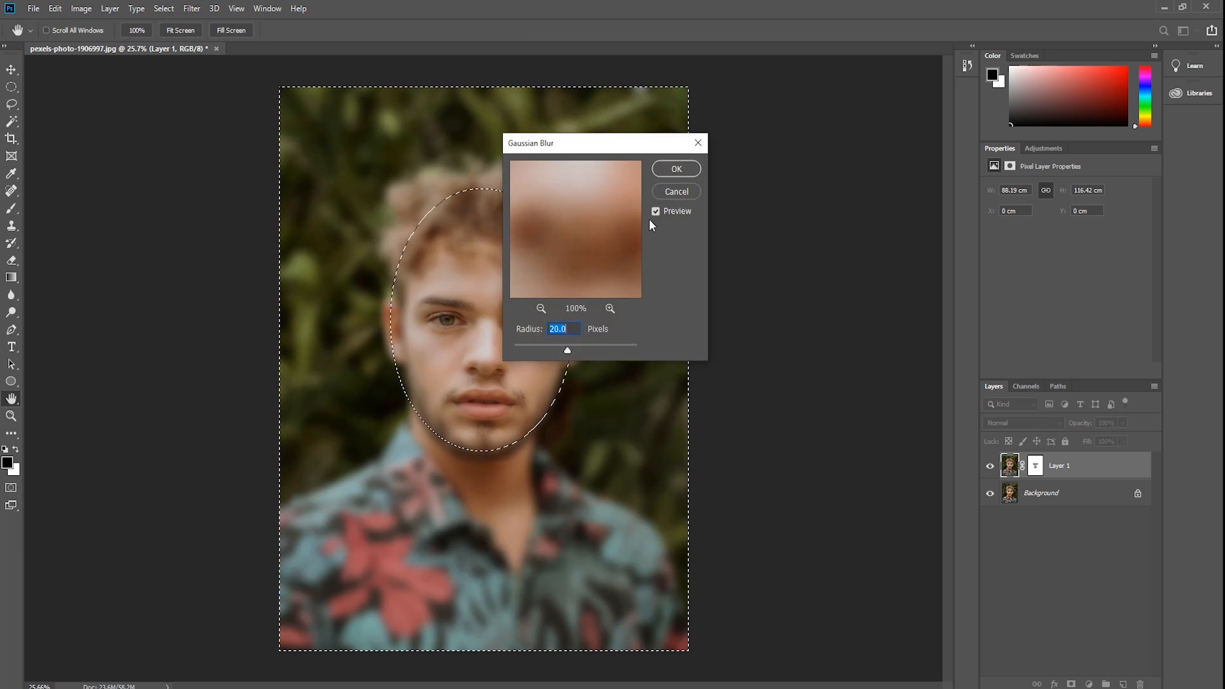
left_click(675, 171)
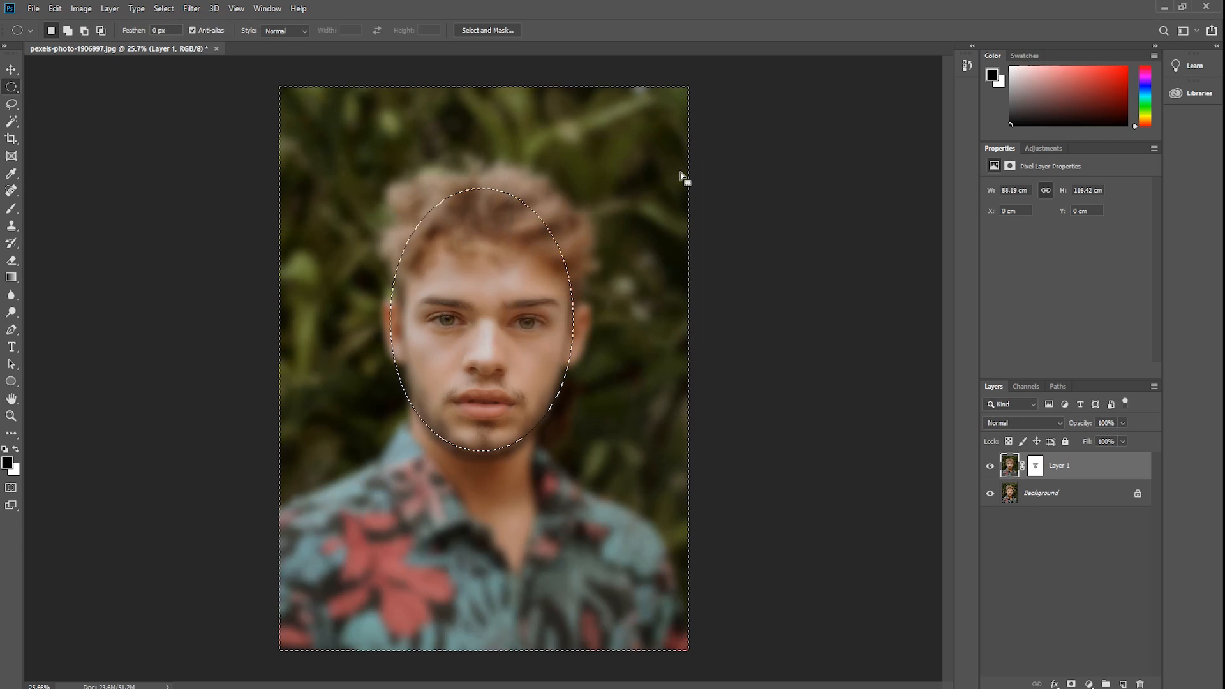
key("ctrl+d")
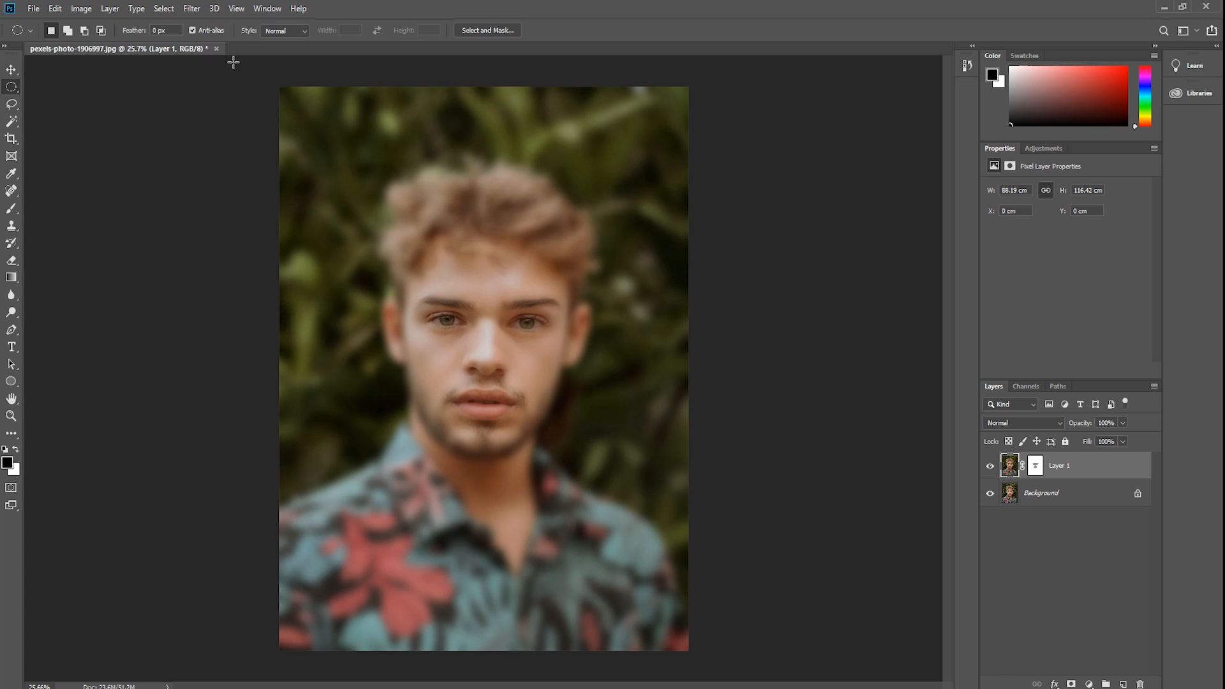
- Add a Channel Mixer adjustment layer above the blurred layer and switch it to monochrome
left_click(110, 8)
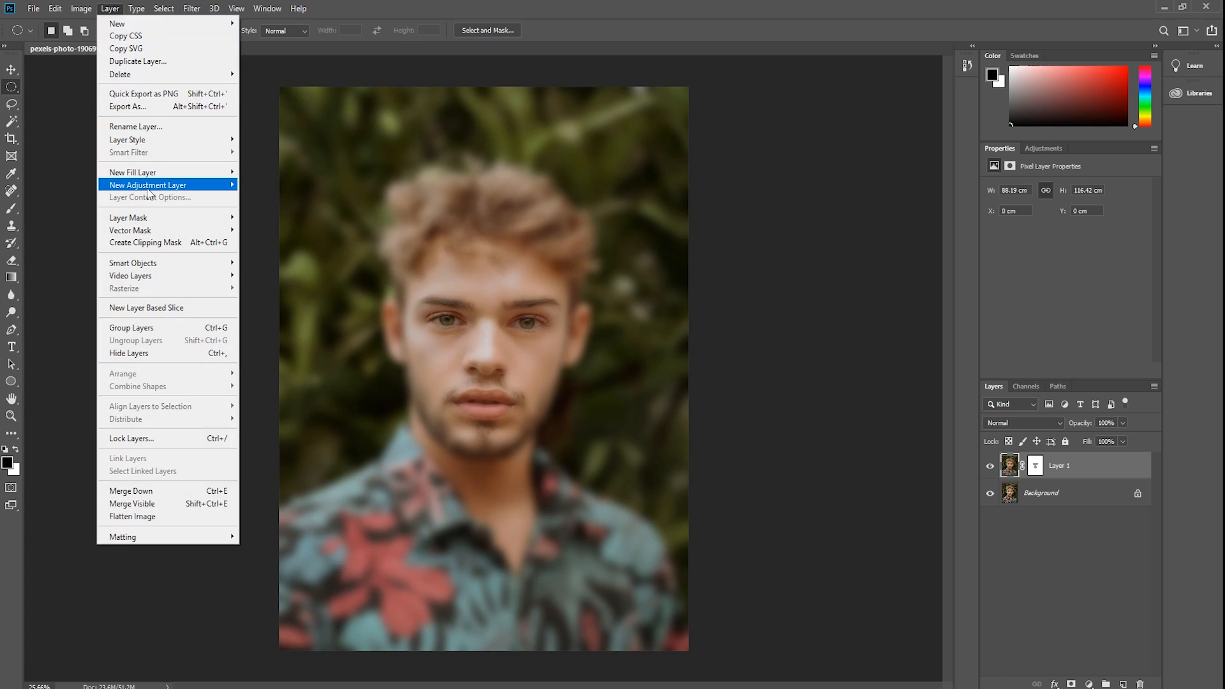
mouse_move(233, 186)
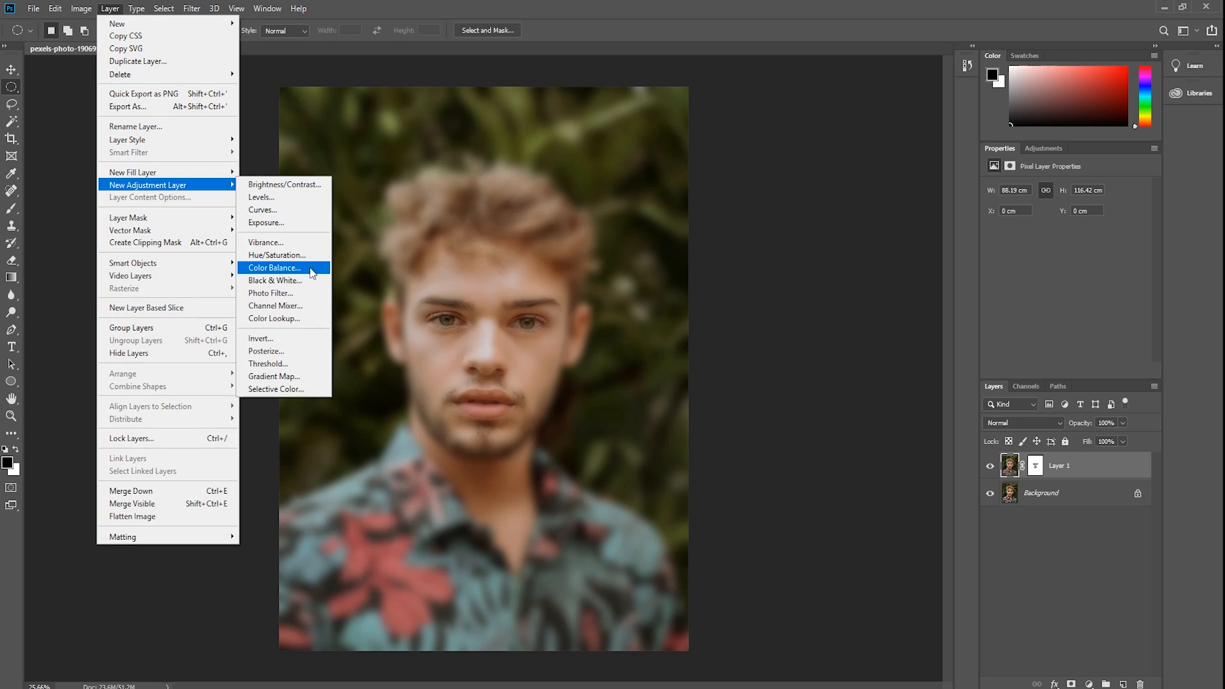
left_click(313, 306)
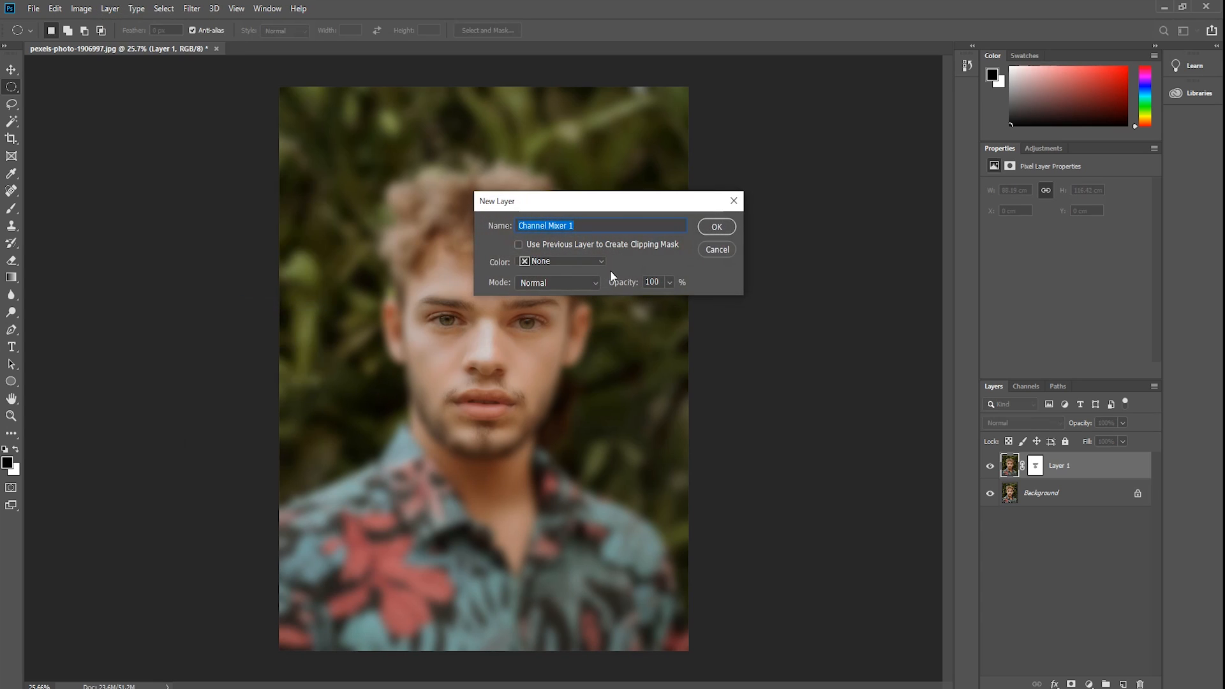
left_click(719, 228)
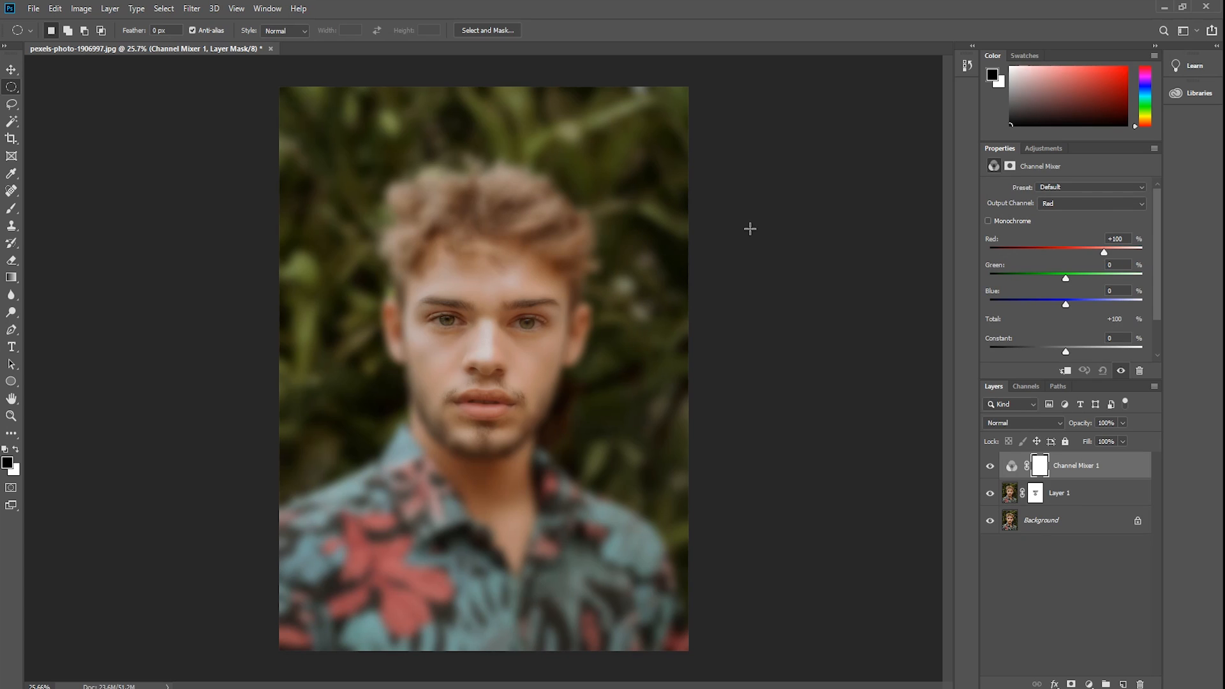
left_click(989, 221)
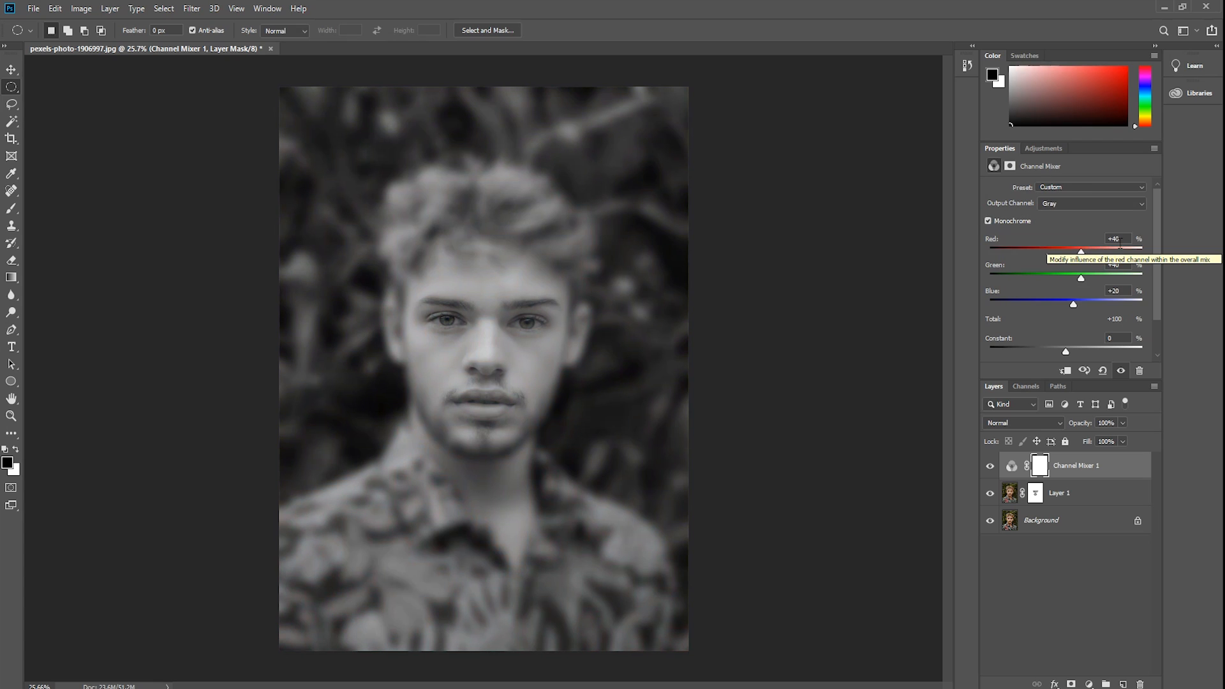
- Set the Channel Mixer's monochrome mix to red 0, green -54 and blue +145
left_click_drag(1120, 238, 1099, 239)
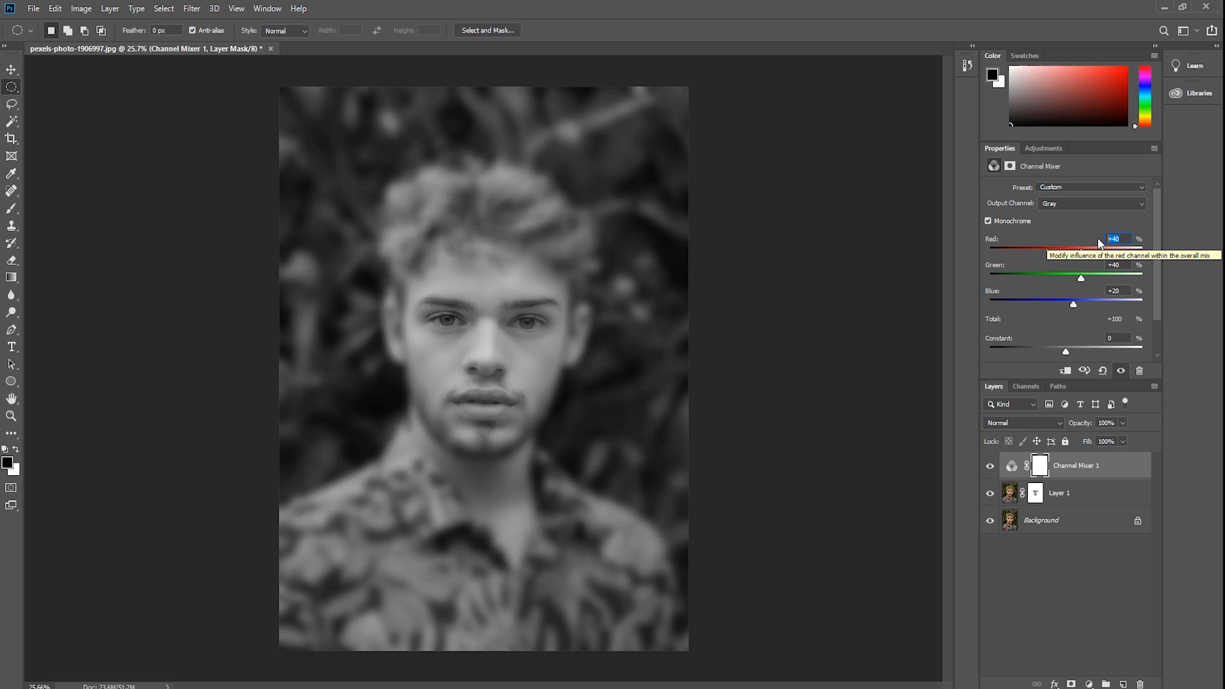
type("0")
key("Tab")
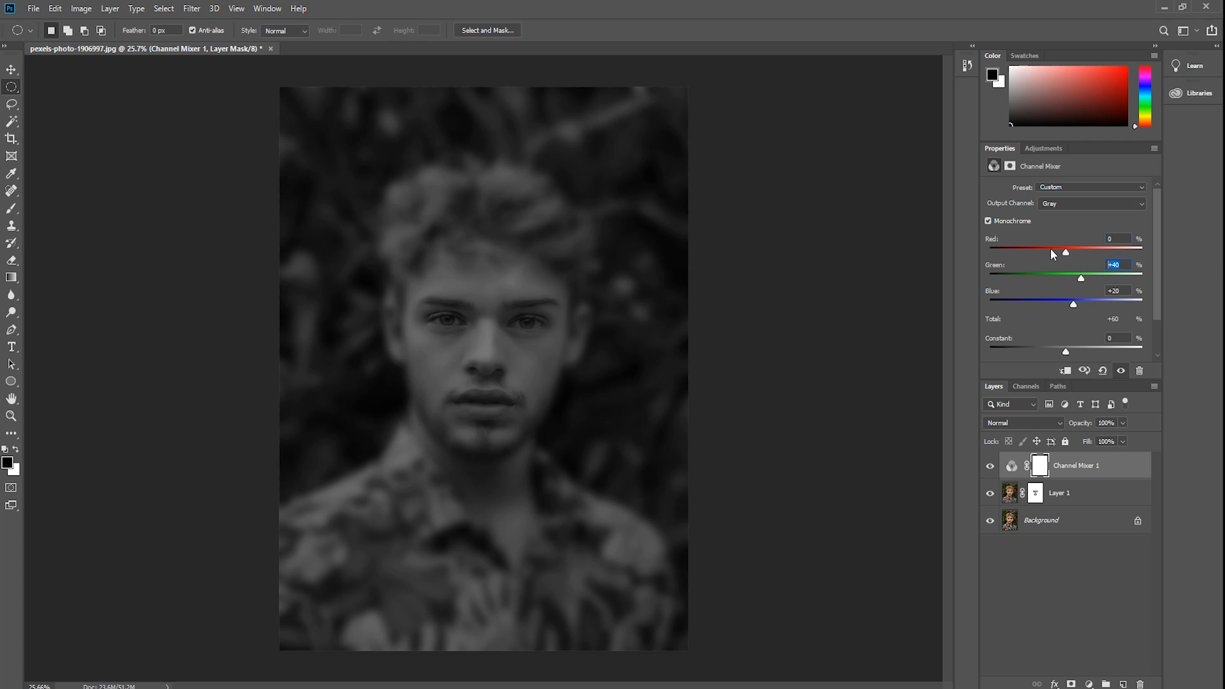
type("-54")
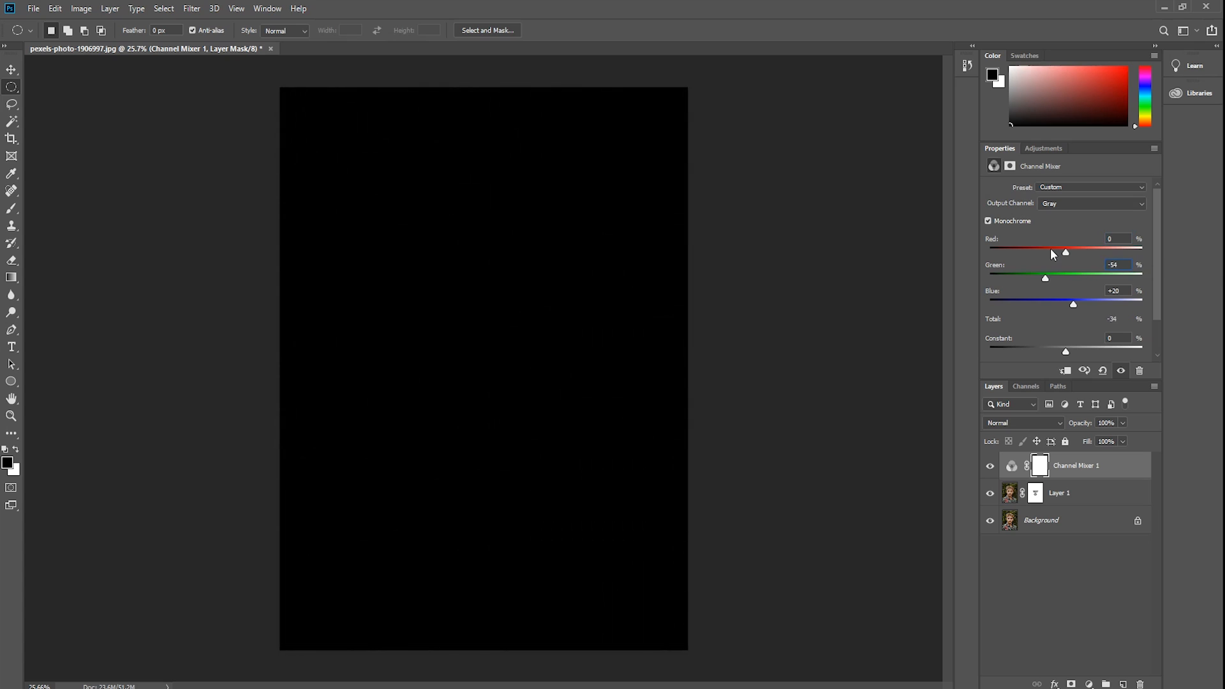
key("Tab")
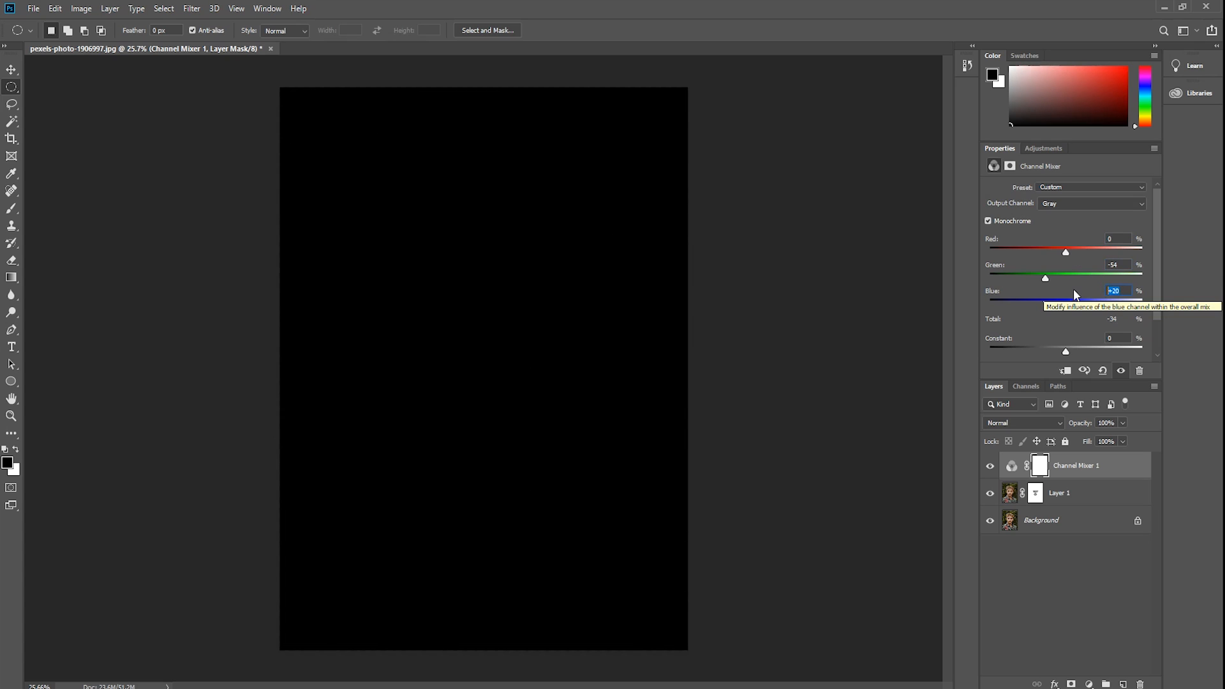
type("+145")
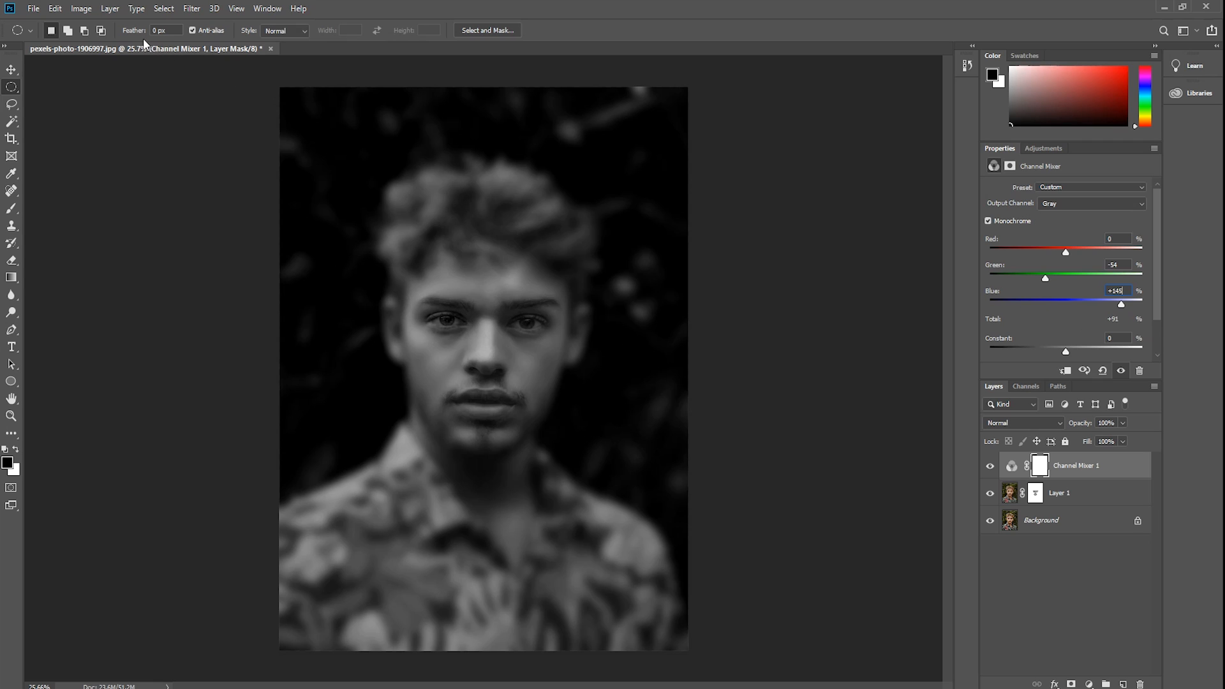
- Add a Levels adjustment layer with output levels 14 and 235 and a midtone value of 0.95
left_click(110, 10)
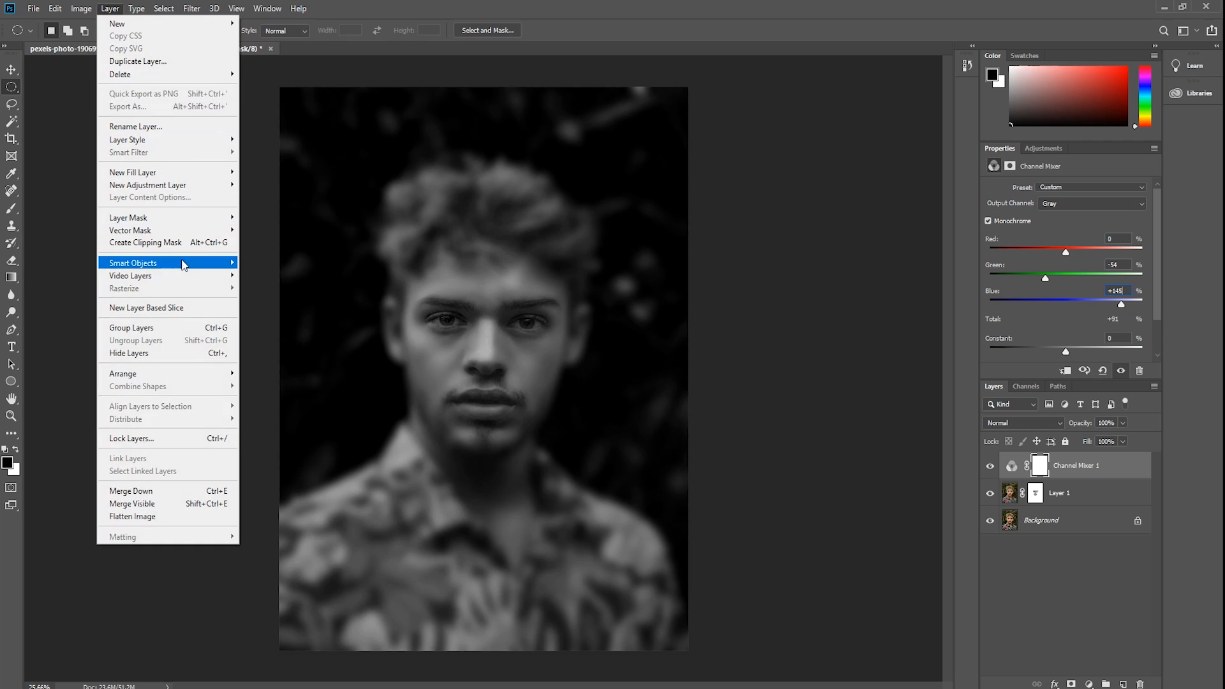
mouse_move(194, 192)
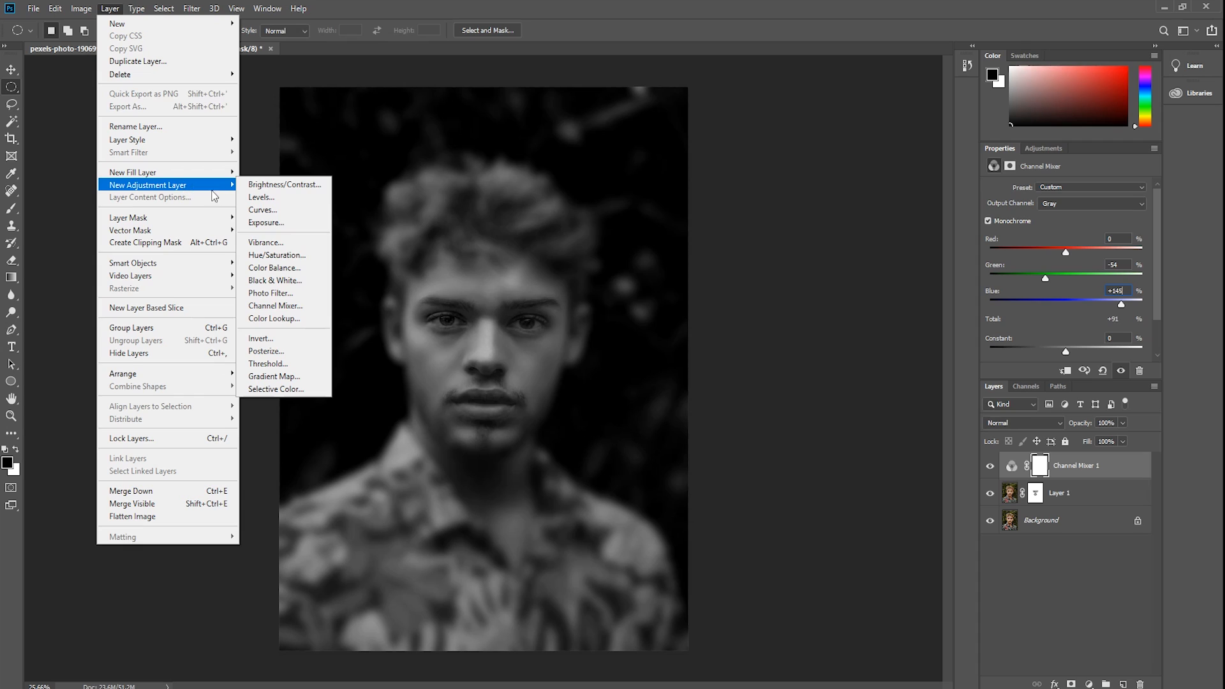
left_click(255, 199)
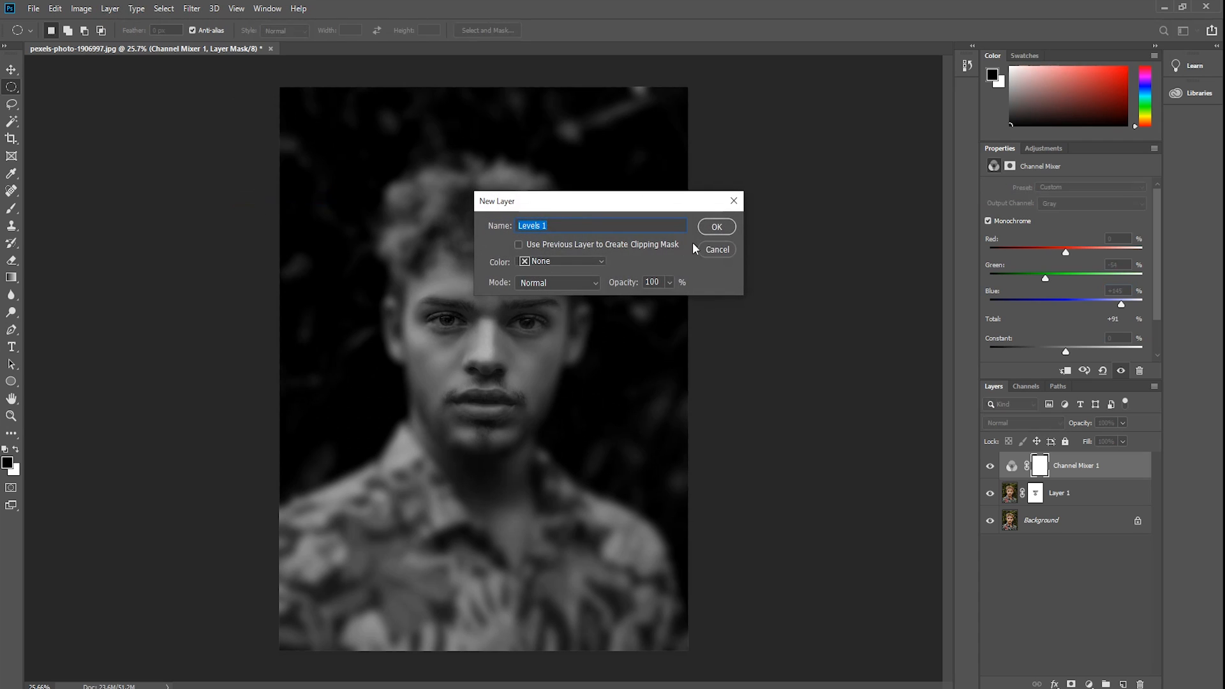
left_click(732, 232)
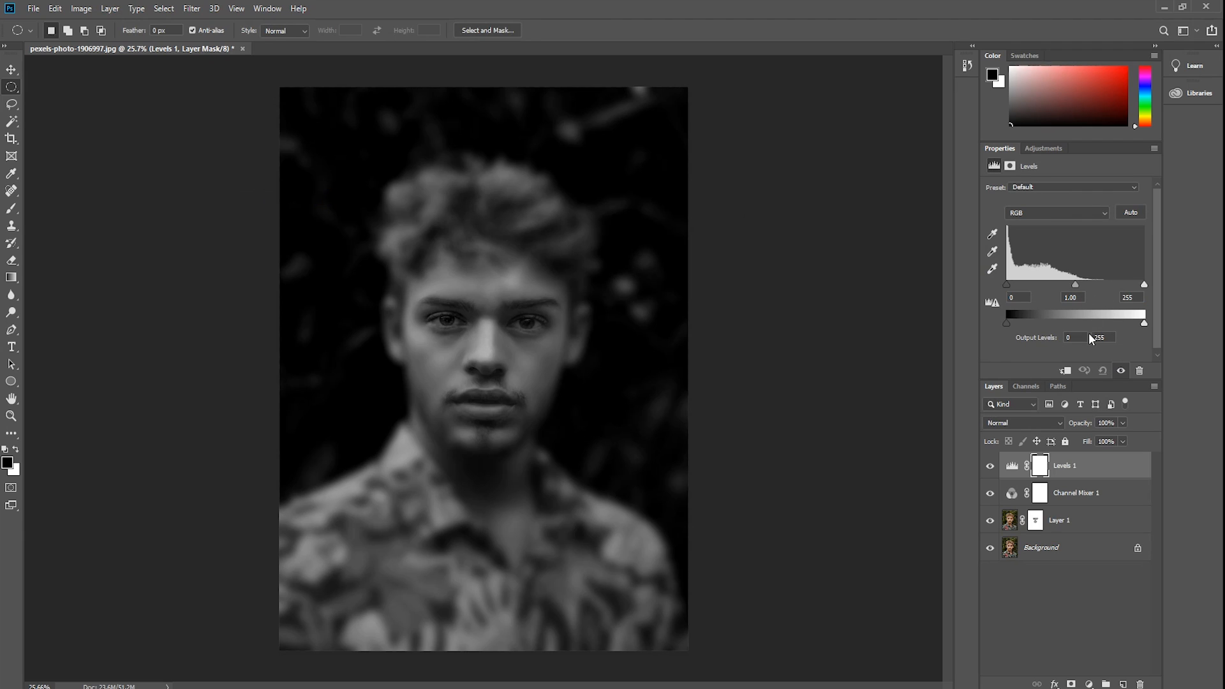
left_click(1079, 297)
left_click(1082, 340)
type("14")
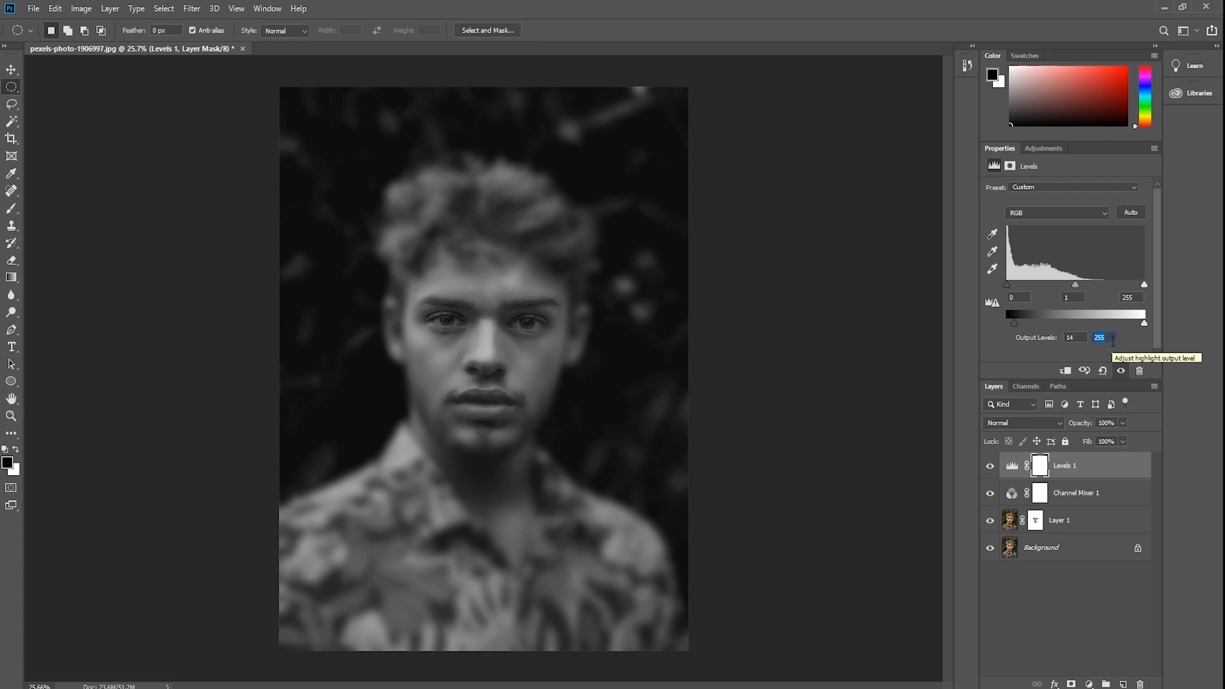
type("235")
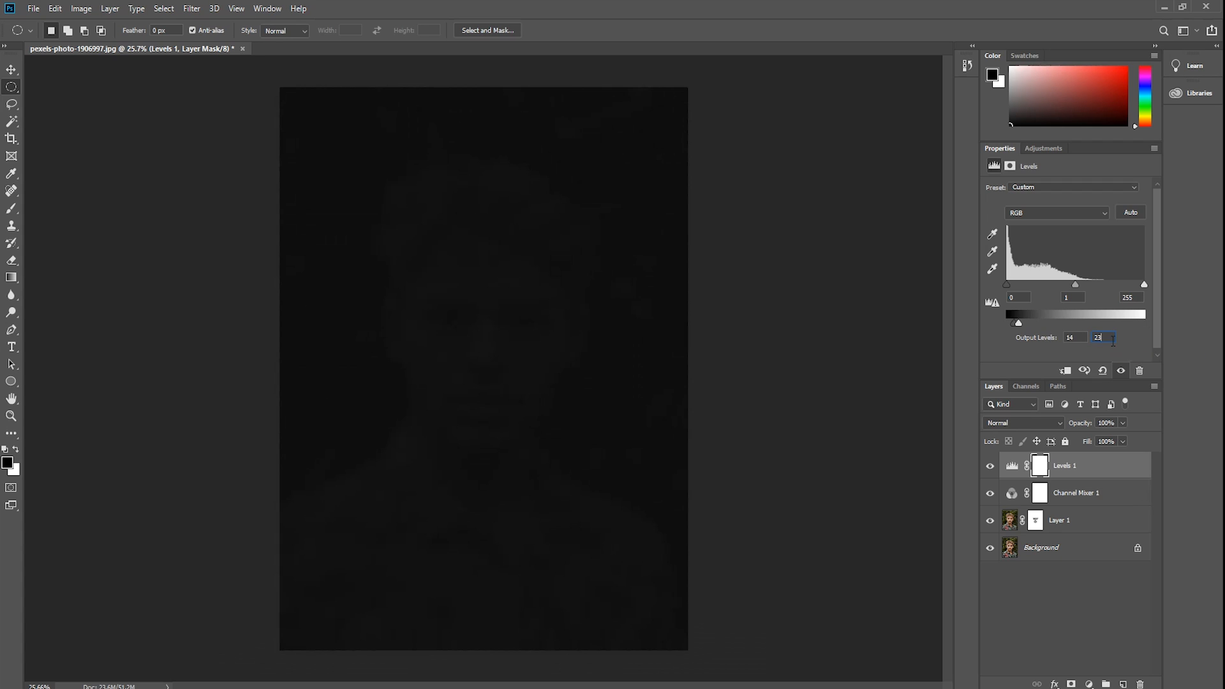
left_click(1073, 297)
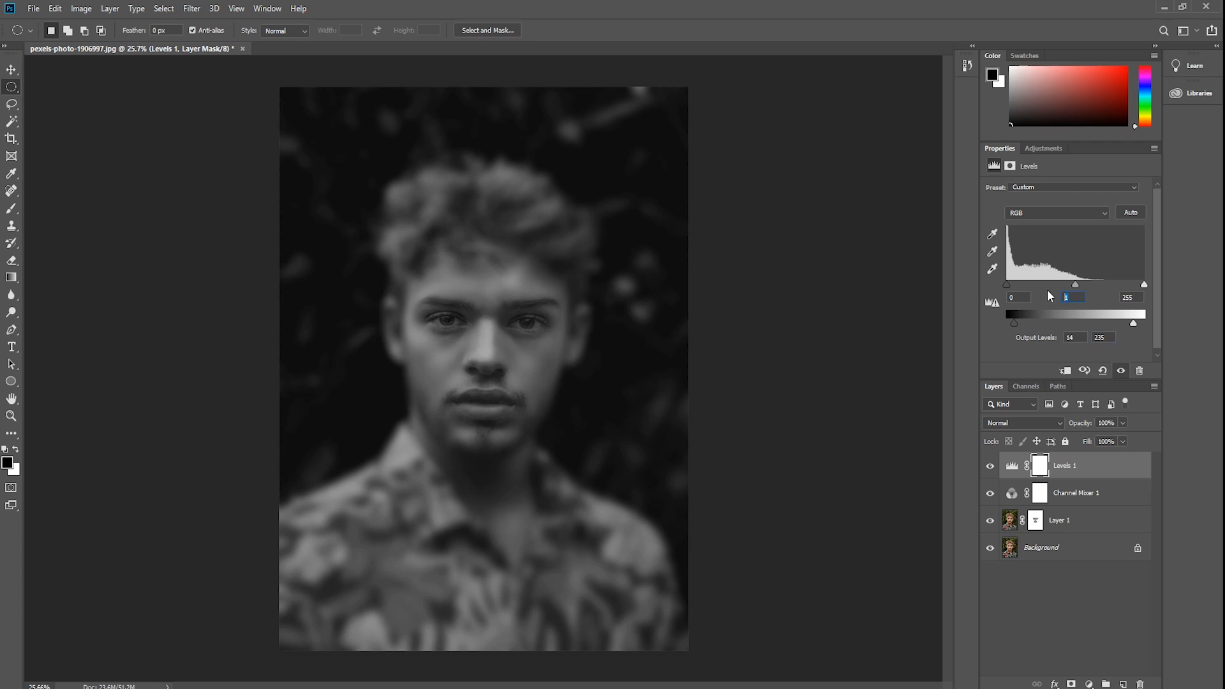
type("0.9")
- Add a Photo Filter adjustment layer using the Sepia filter at 50% density
left_click(110, 8)
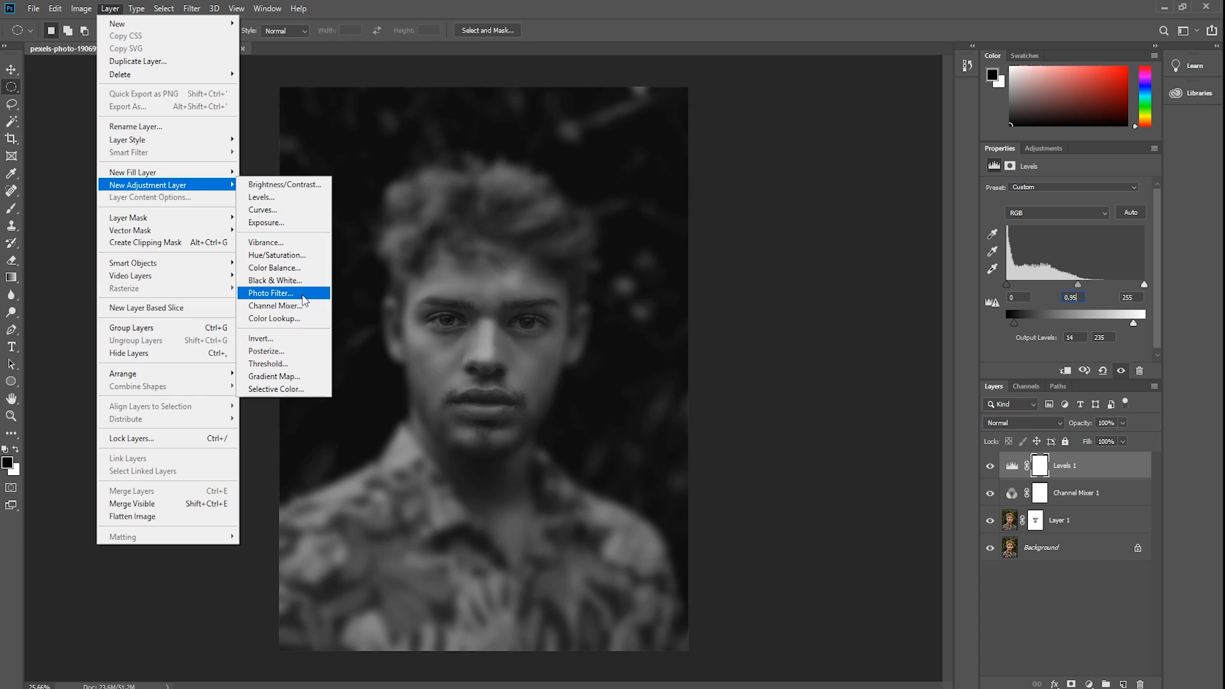
left_click(277, 293)
left_click(716, 227)
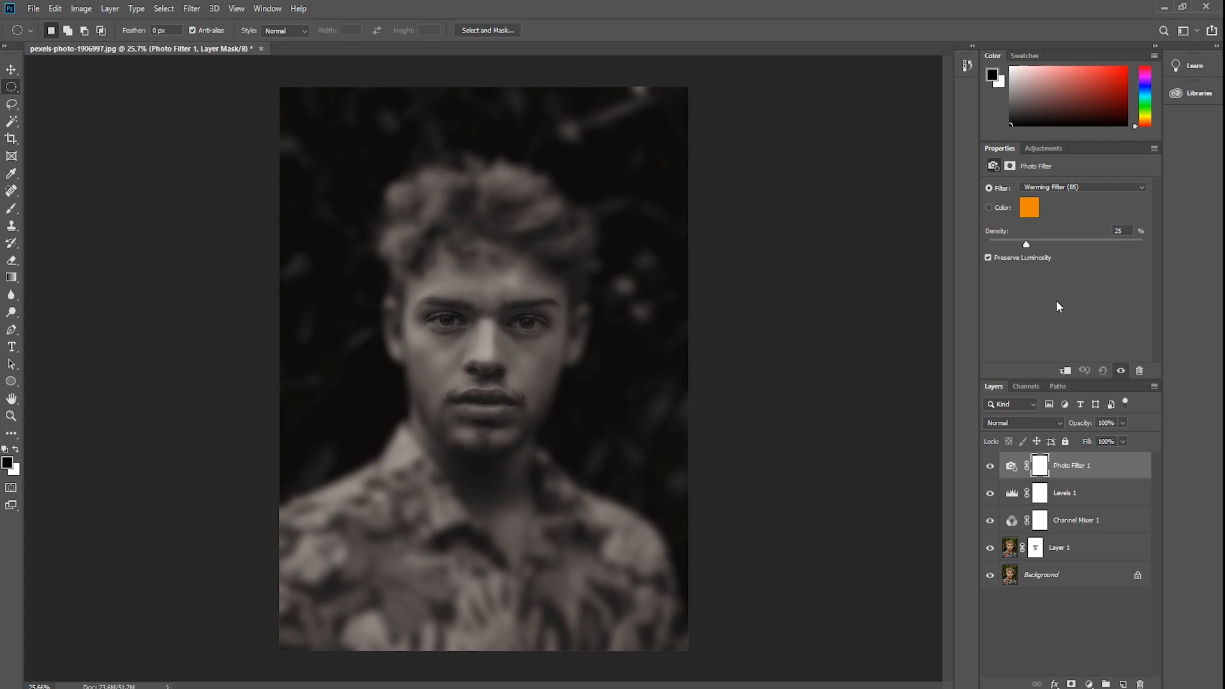
left_click(1082, 187)
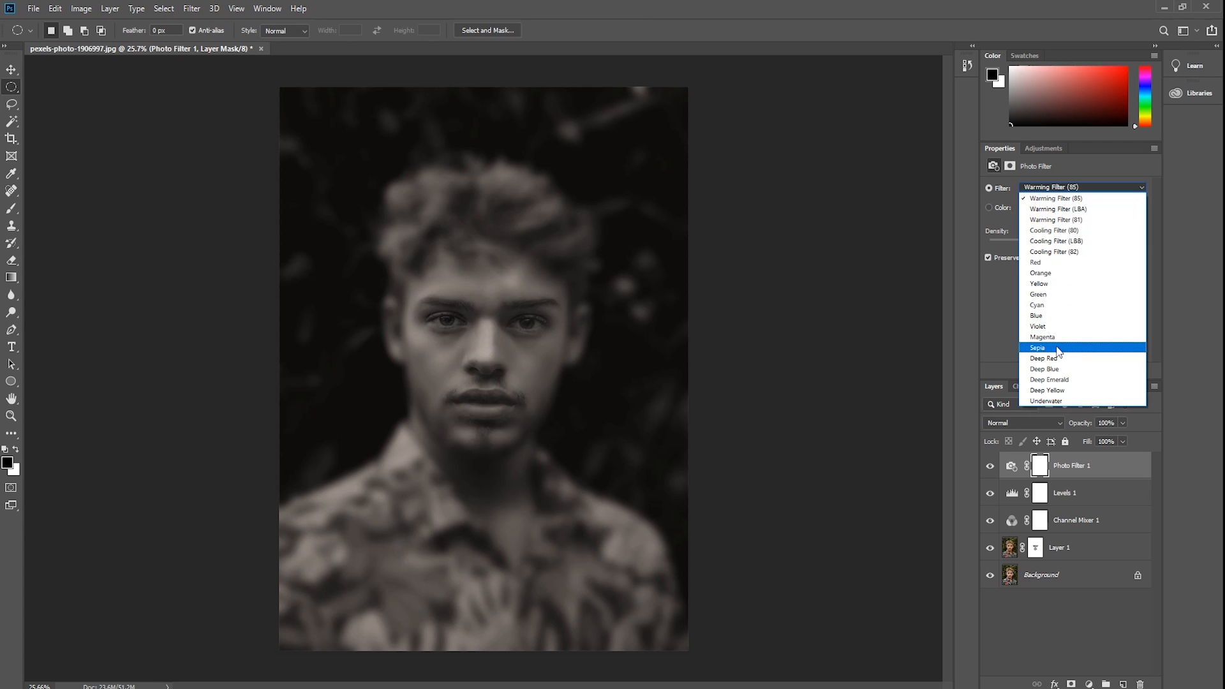
left_click(1062, 347)
left_click_drag(1122, 234, 1113, 236)
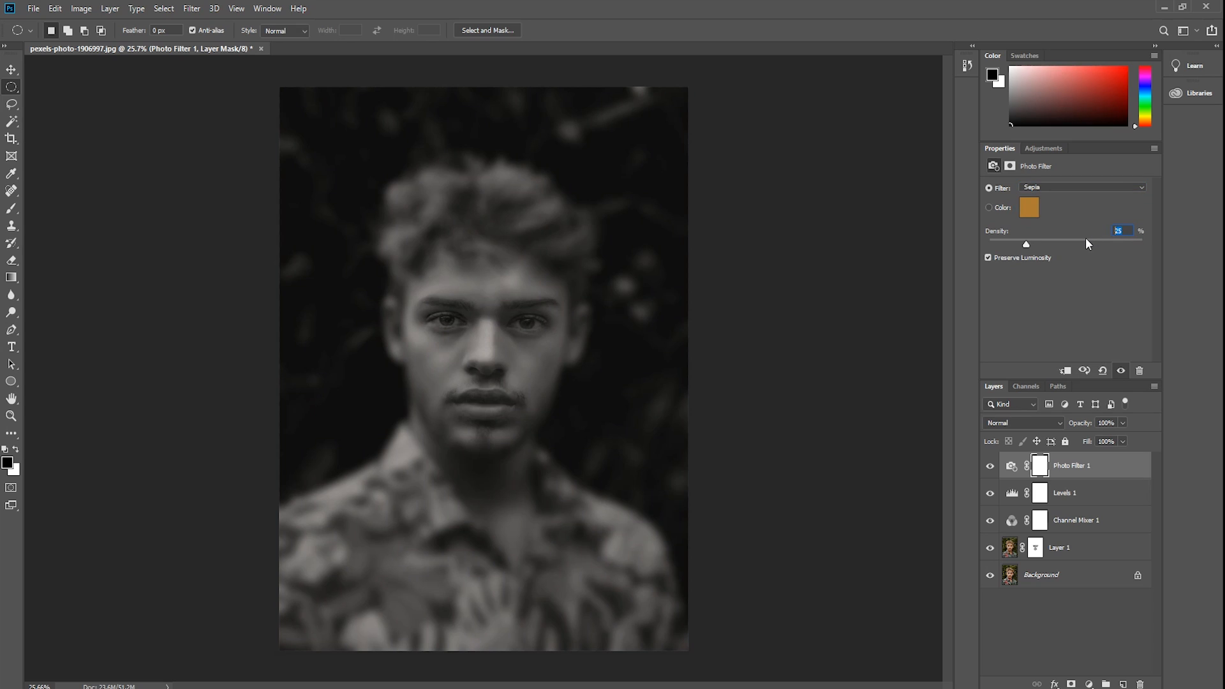
type("50")
- Open the table-scratches and grunge-scratches texture images from the desktop as separate documents, and bring up the table-scratches one
double_click(373, 9)
left_click_drag(170, 39, 565, 105)
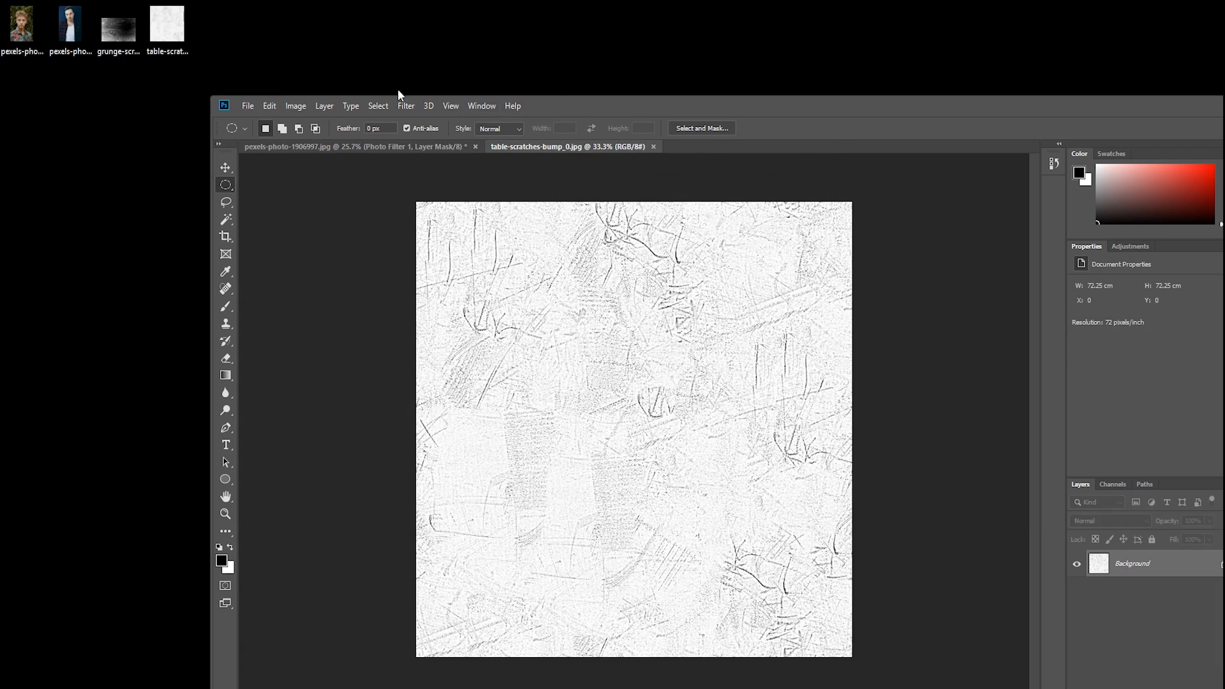
left_click_drag(126, 63, 751, 132)
left_click(600, 148)
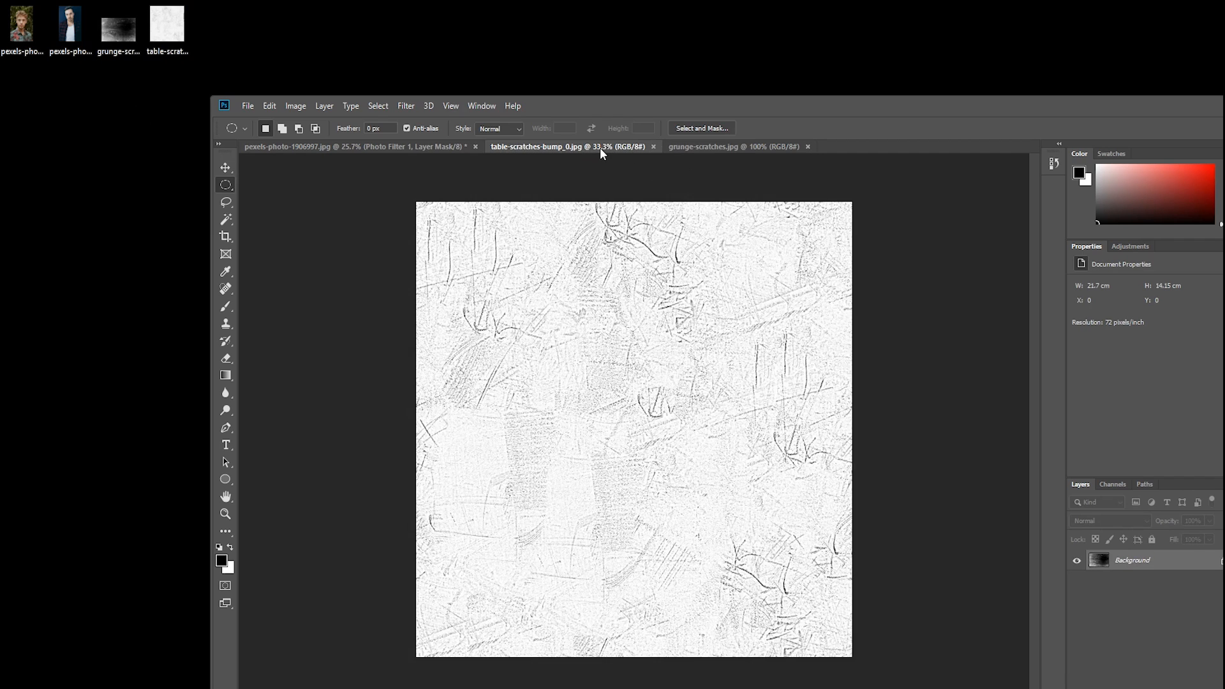
double_click(591, 107)
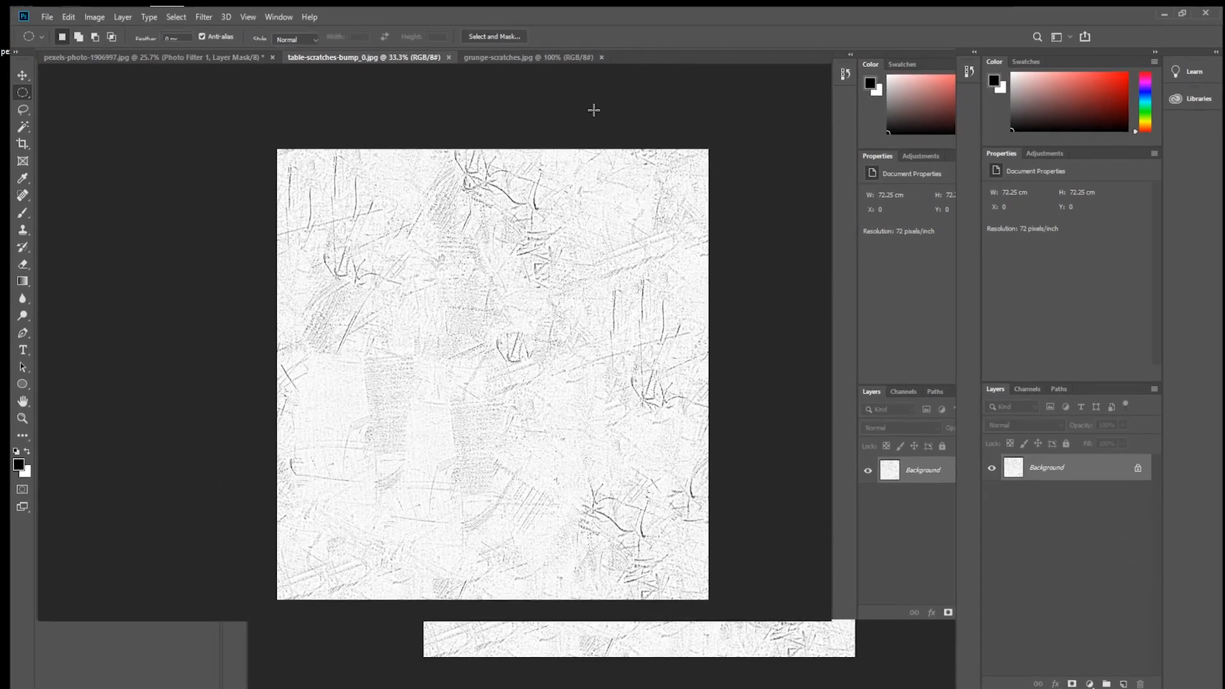
- Copy the entire table-scratches image and paste it into a new layer above the Photo Filter in the portrait document
left_click(164, 9)
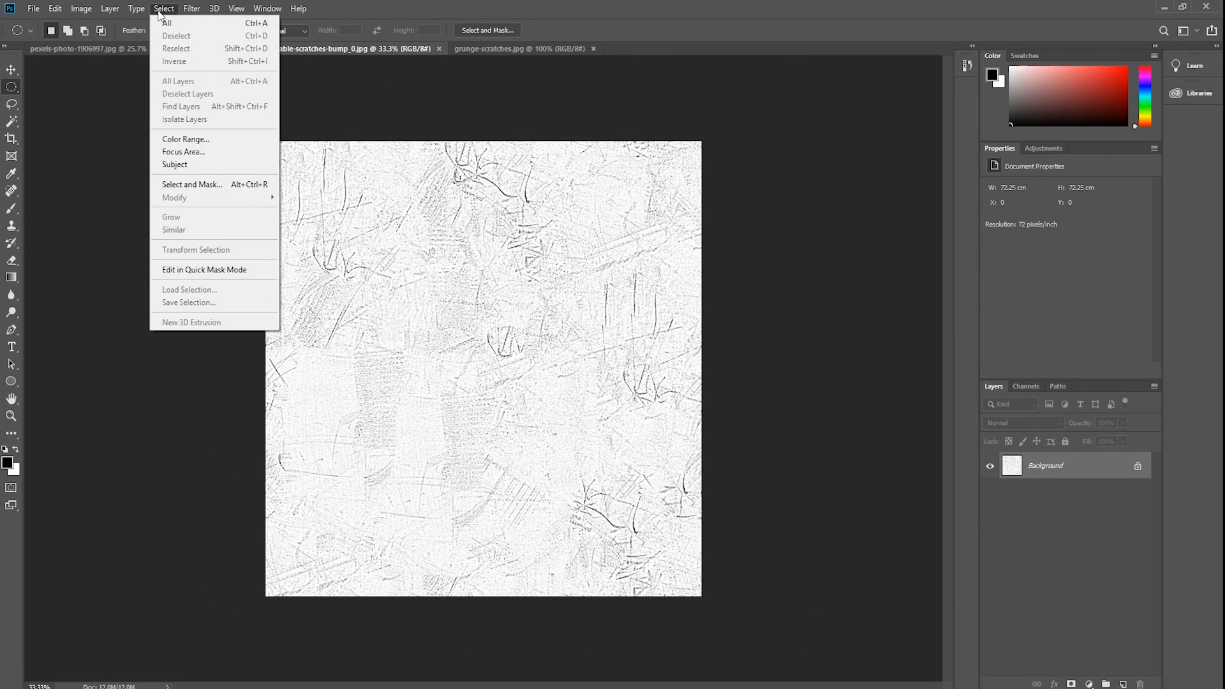
left_click(169, 25)
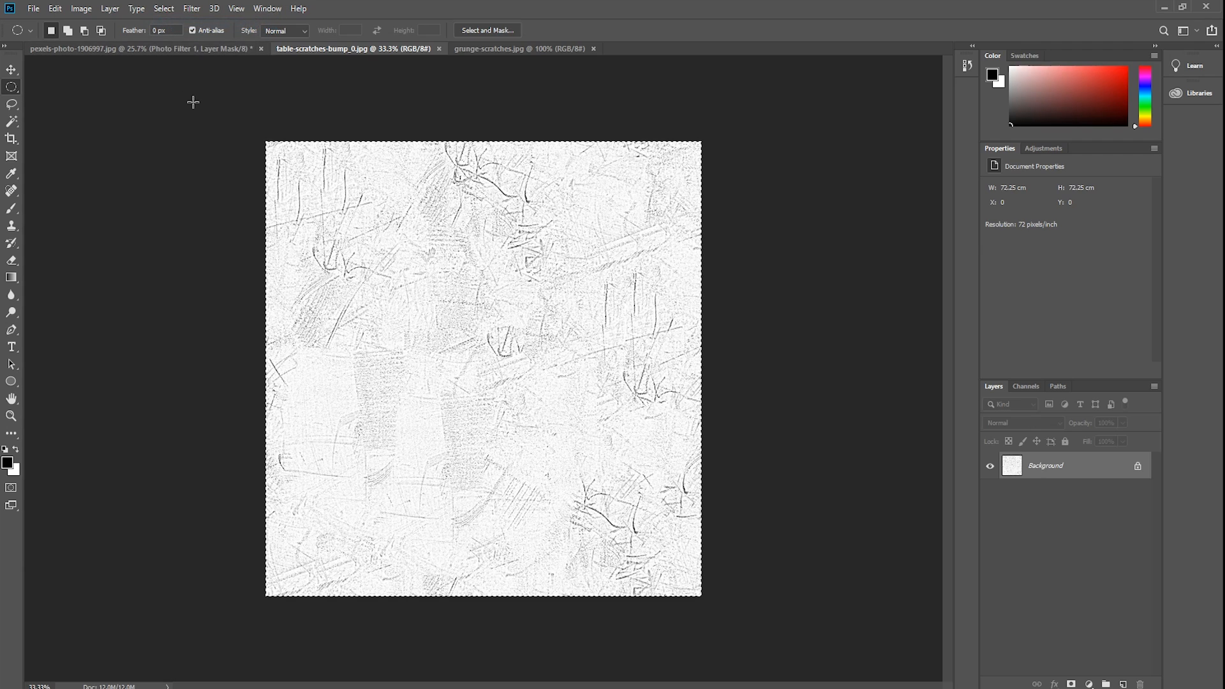
left_click(55, 9)
left_click(65, 102)
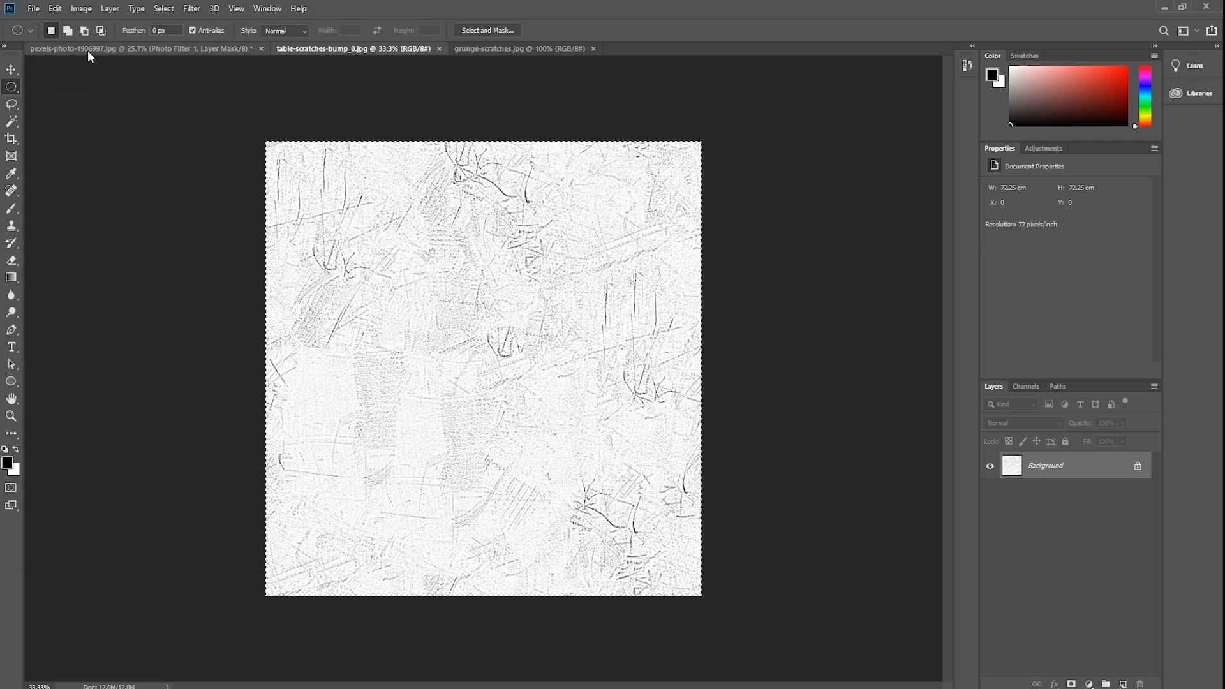
left_click(87, 50)
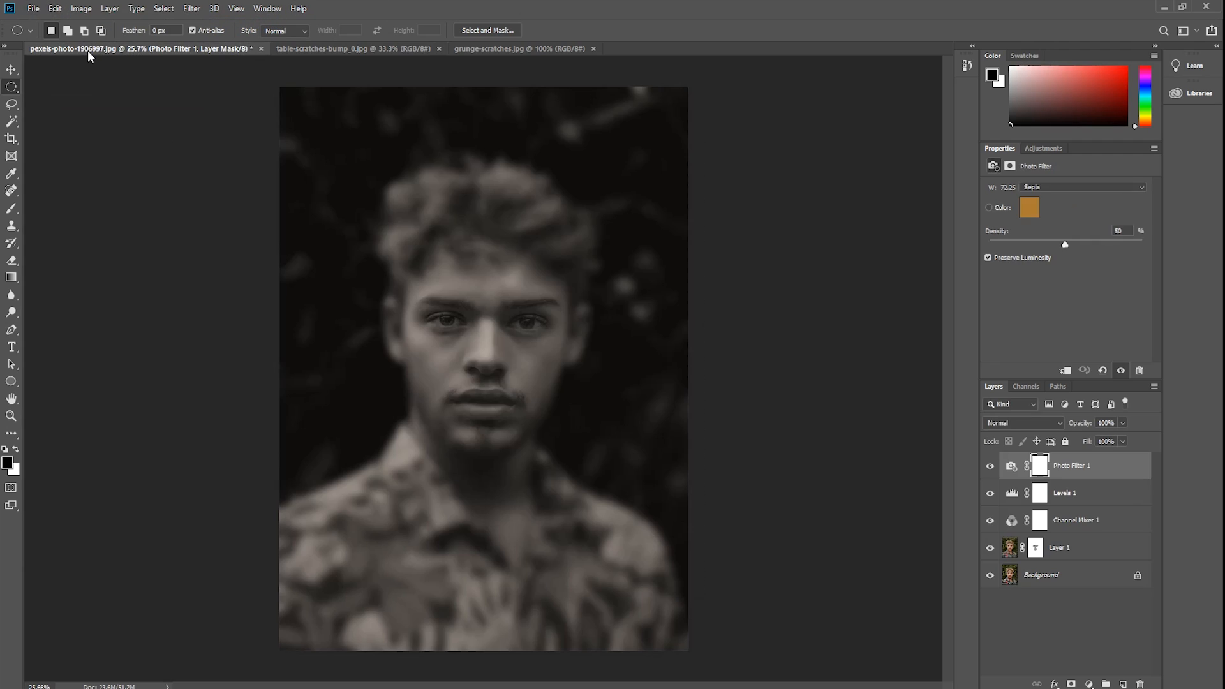
left_click(1123, 684)
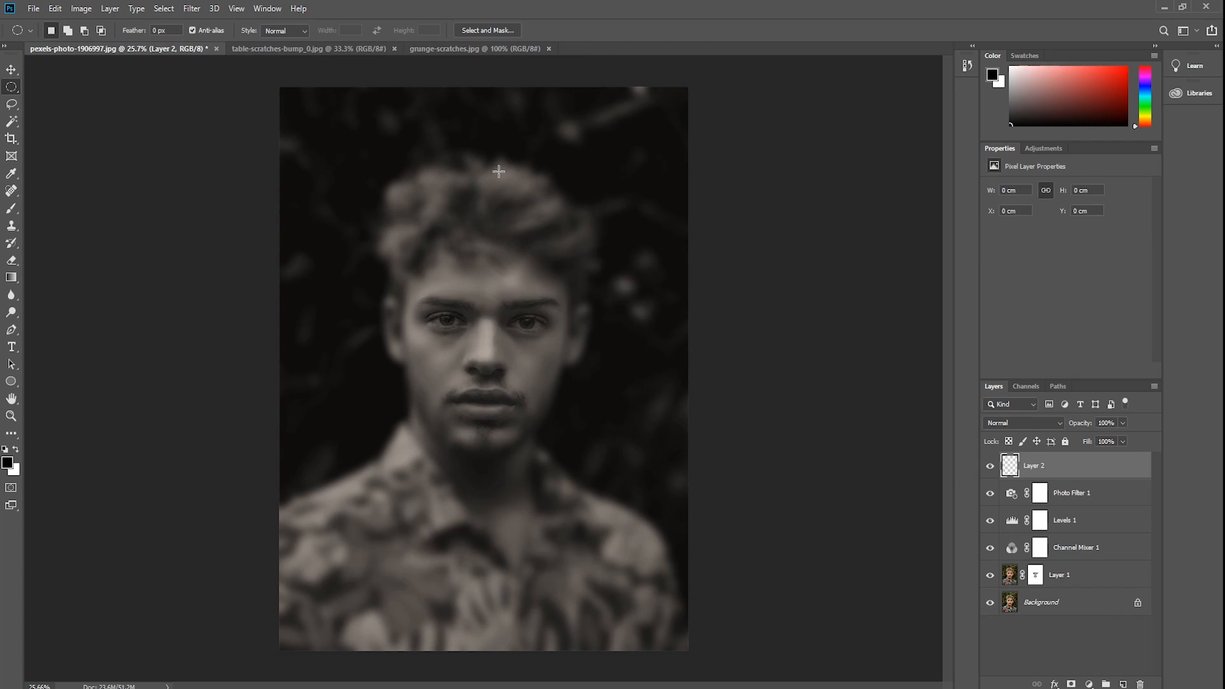
left_click(59, 11)
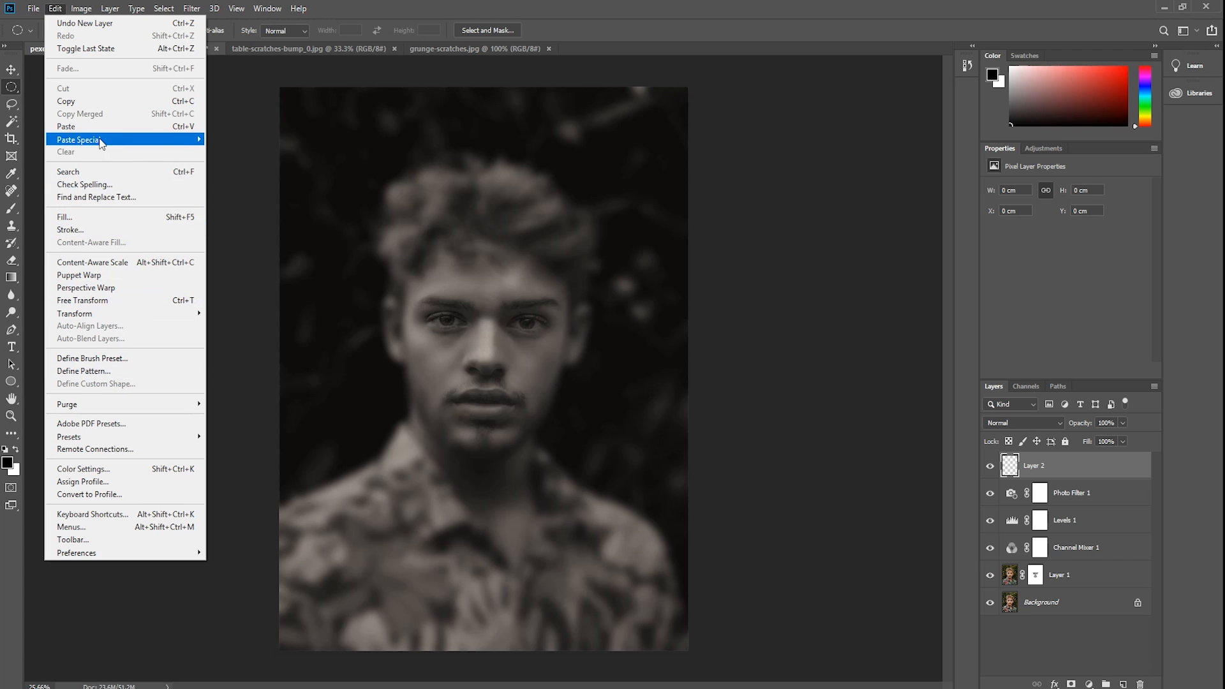
left_click(124, 127)
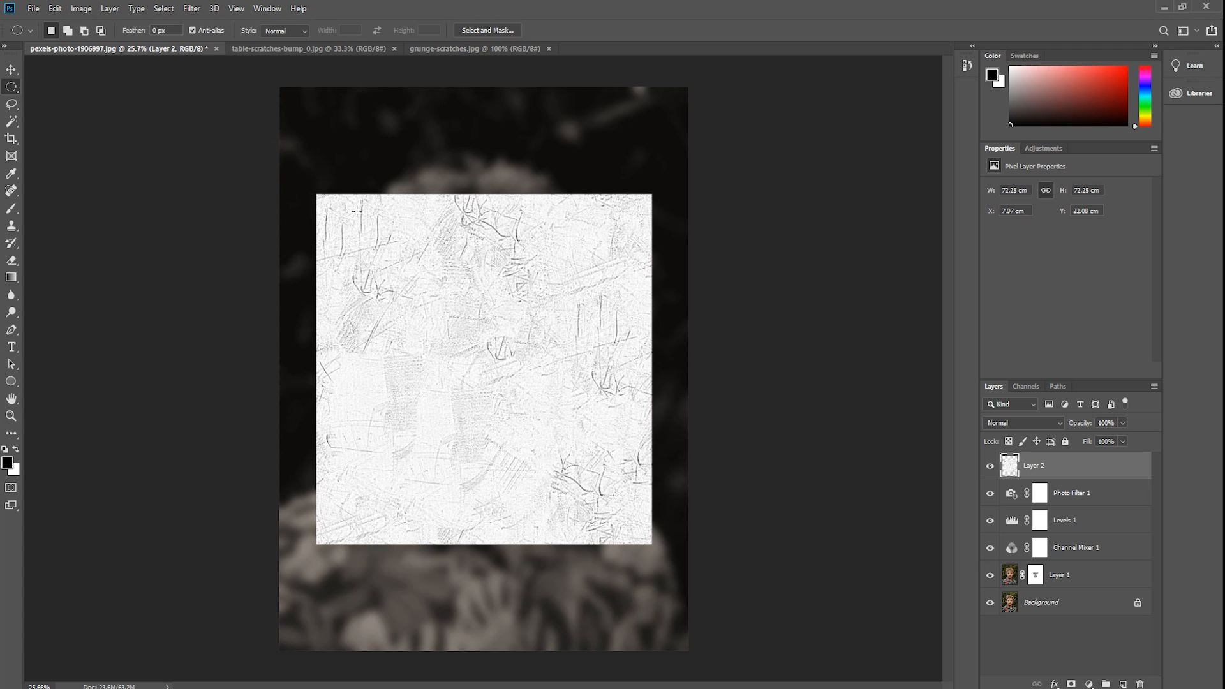
- Scale the pasted scratch texture proportionally to about 118.9 cm and position it to cover the whole portrait canvas
left_click(55, 9)
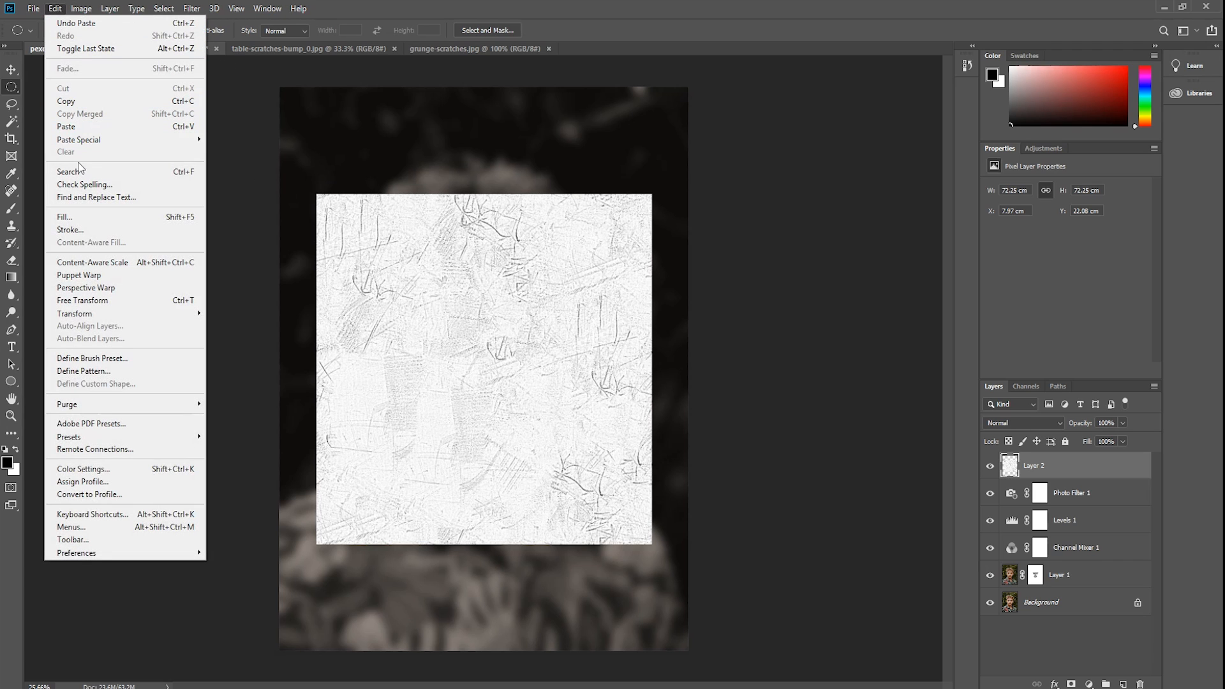
left_click(141, 300)
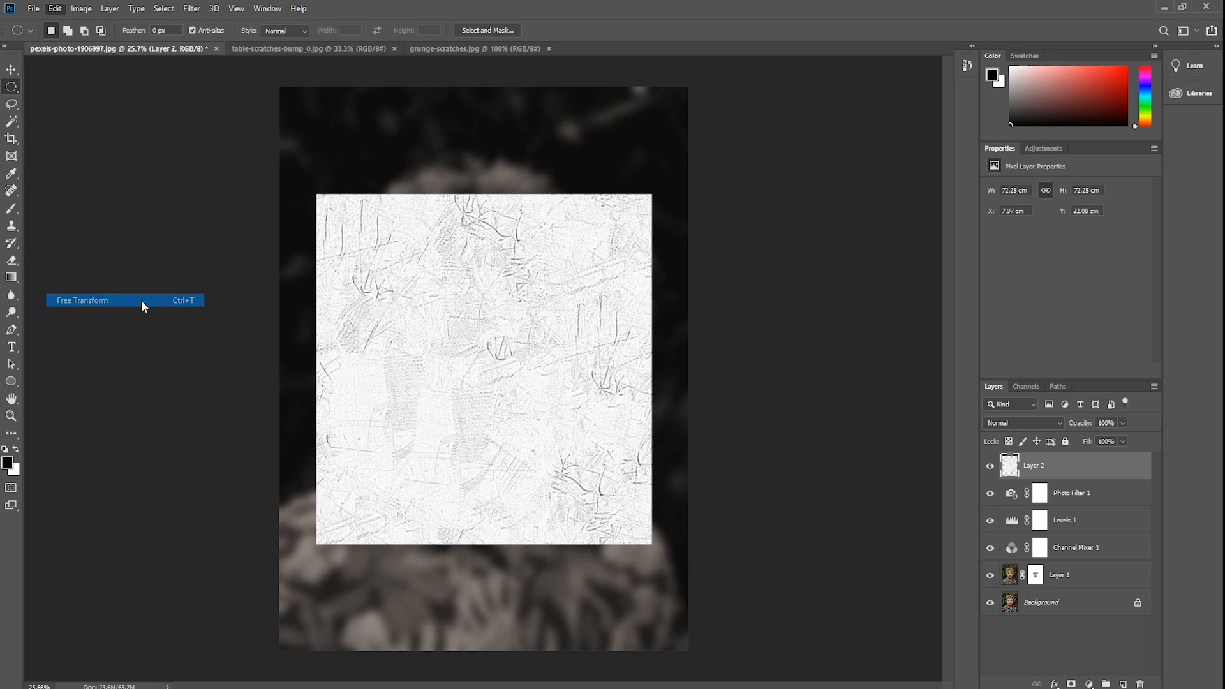
left_click_drag(317, 195, 321, 164)
left_click_drag(318, 239, 295, 153)
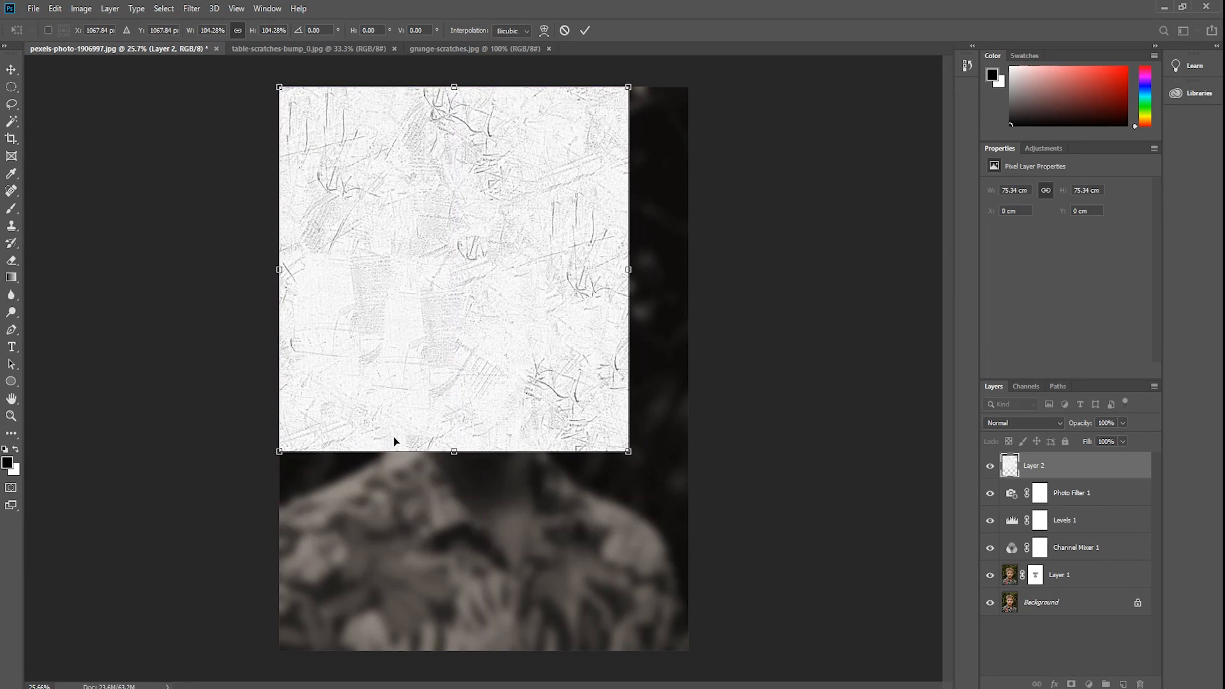
left_click_drag(457, 452, 638, 667)
left_click_drag(500, 377, 531, 360)
key("Return")
key("m")
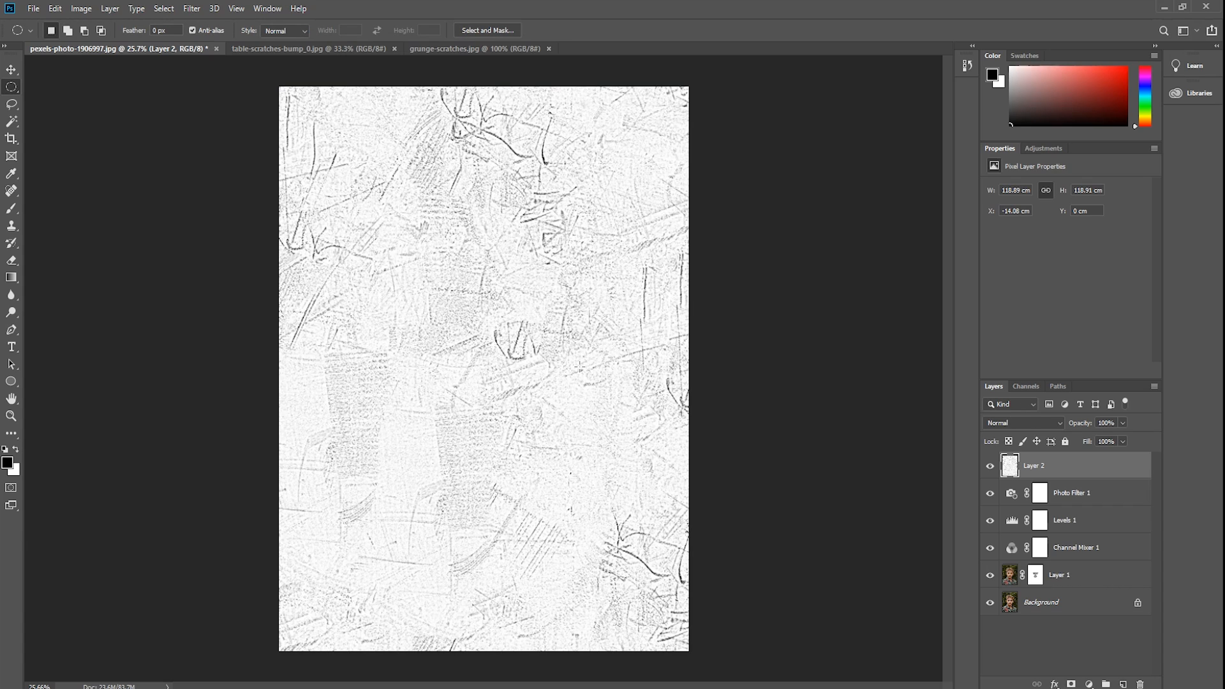
- Set the table-scratches layer's blend mode to Multiply and move it to about X 1.16 cm, Y 5.79 cm
left_click(1059, 424)
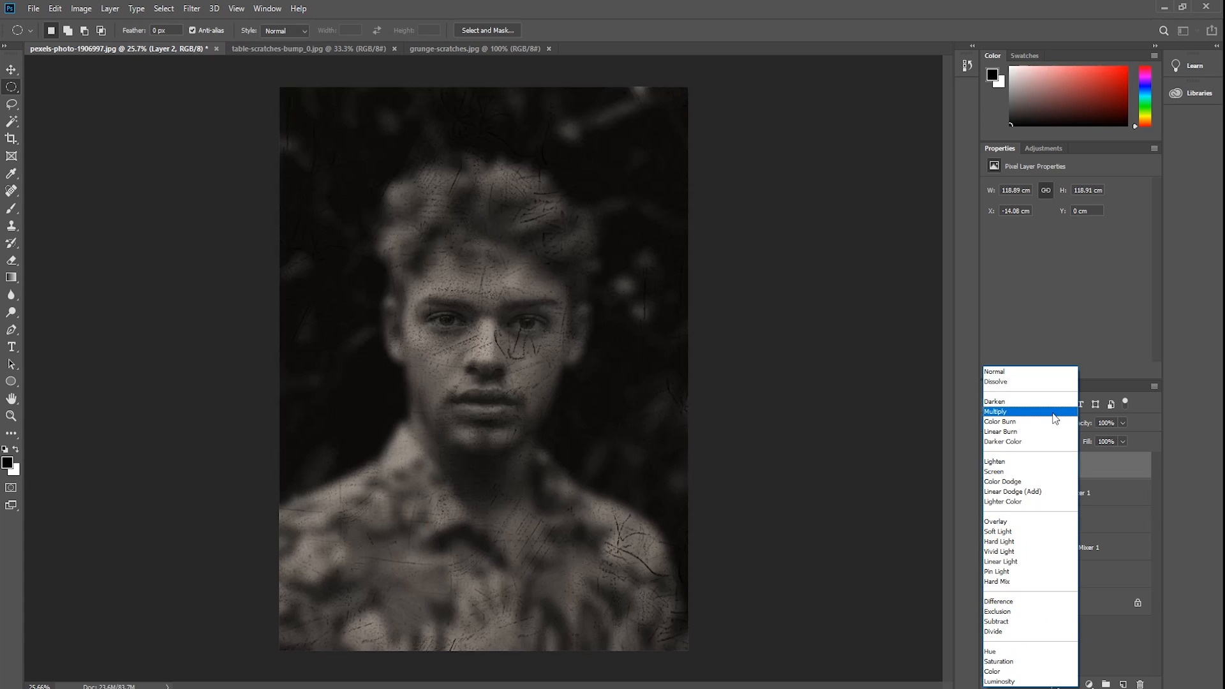
left_click(1056, 414)
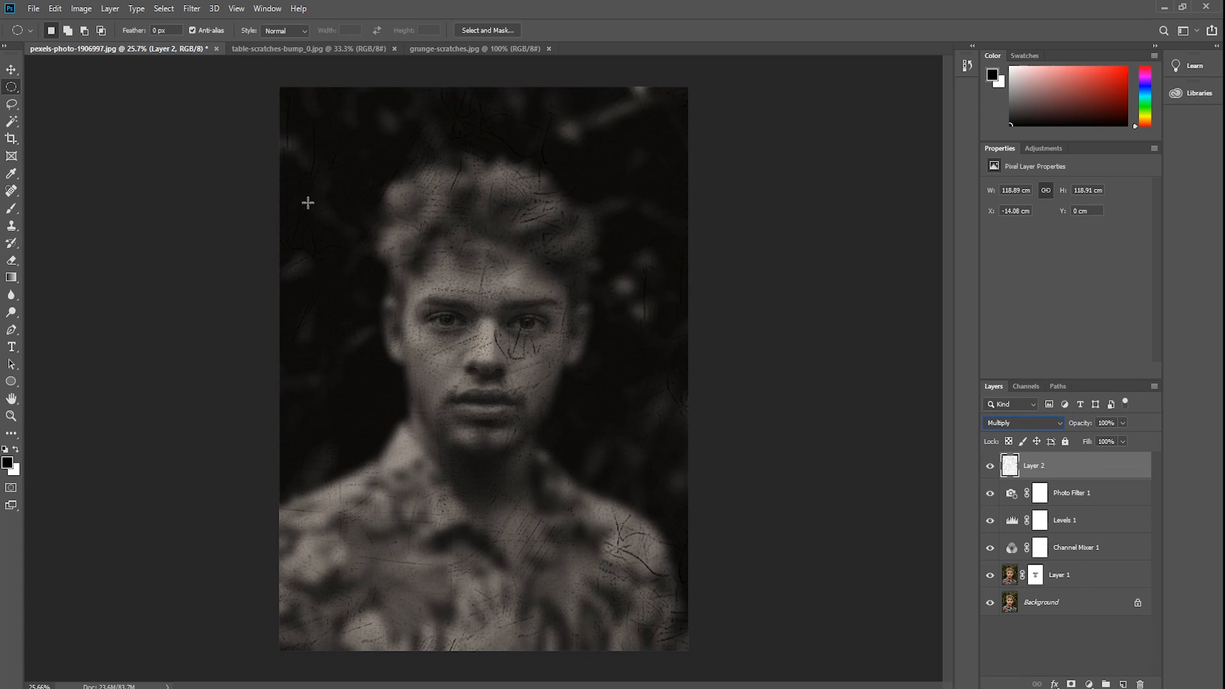
left_click(12, 68)
left_click_drag(437, 259, 501, 285)
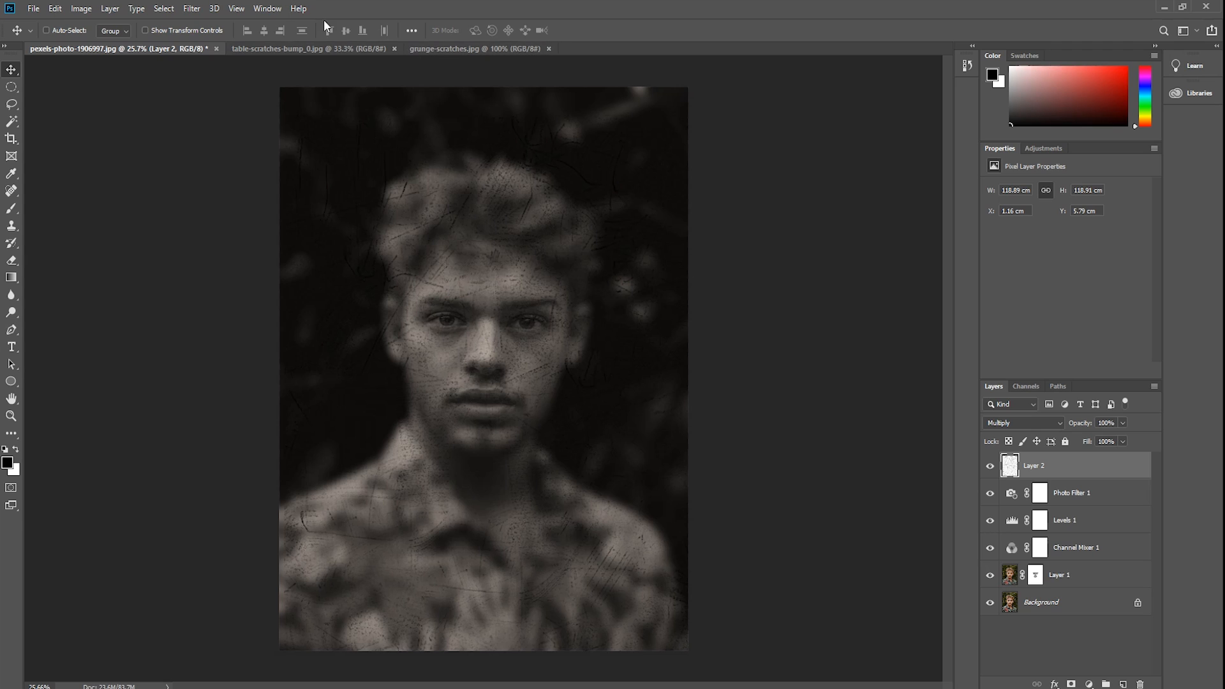
- Copy the entire grunge-scratches image and paste it into a new layer above Layer 2 in the portrait document
left_click(445, 48)
key("ctrl+a")
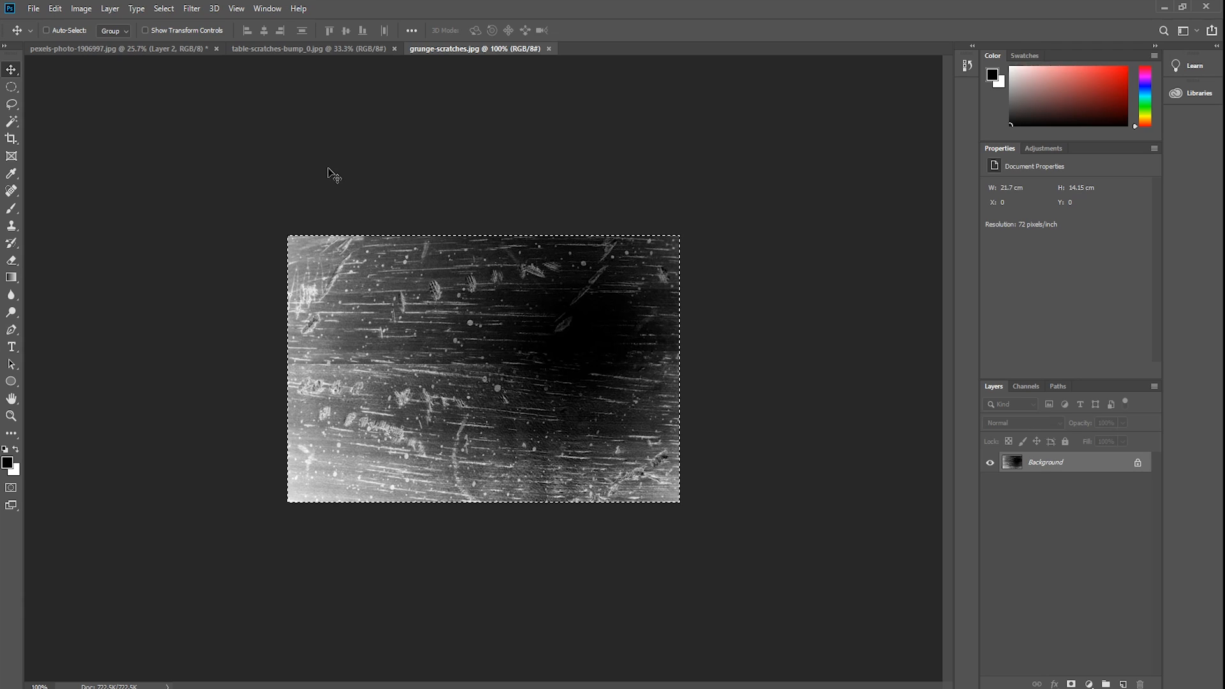
left_click(208, 49)
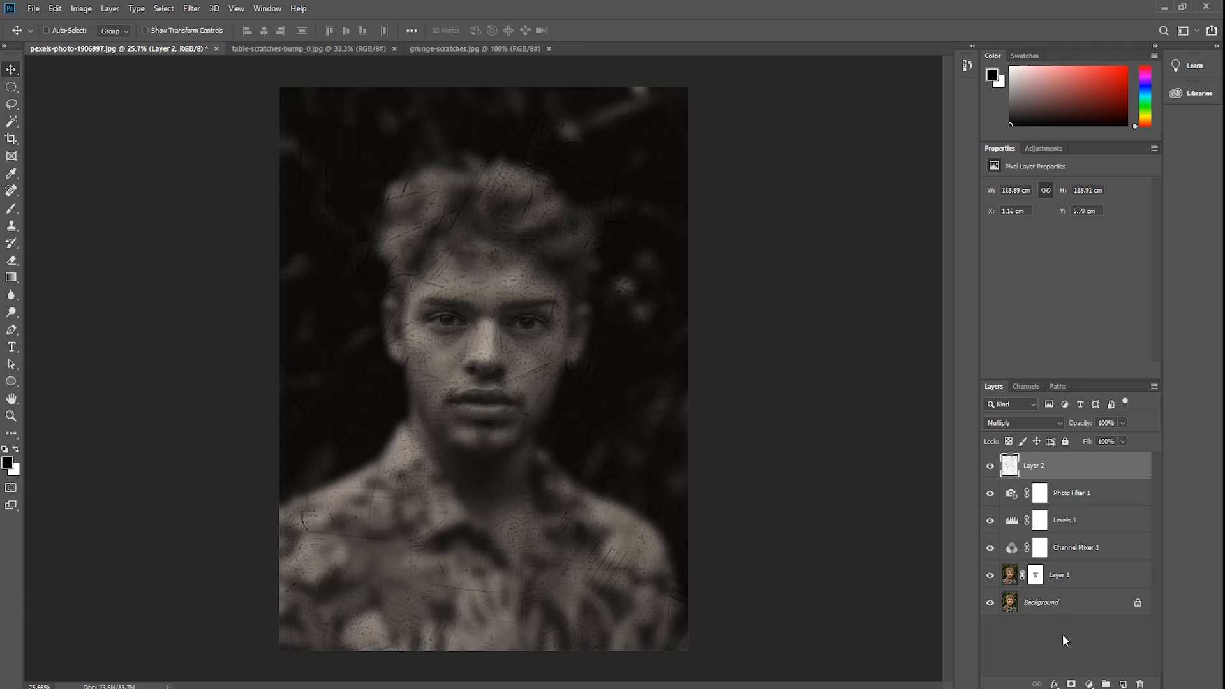
left_click(1125, 684)
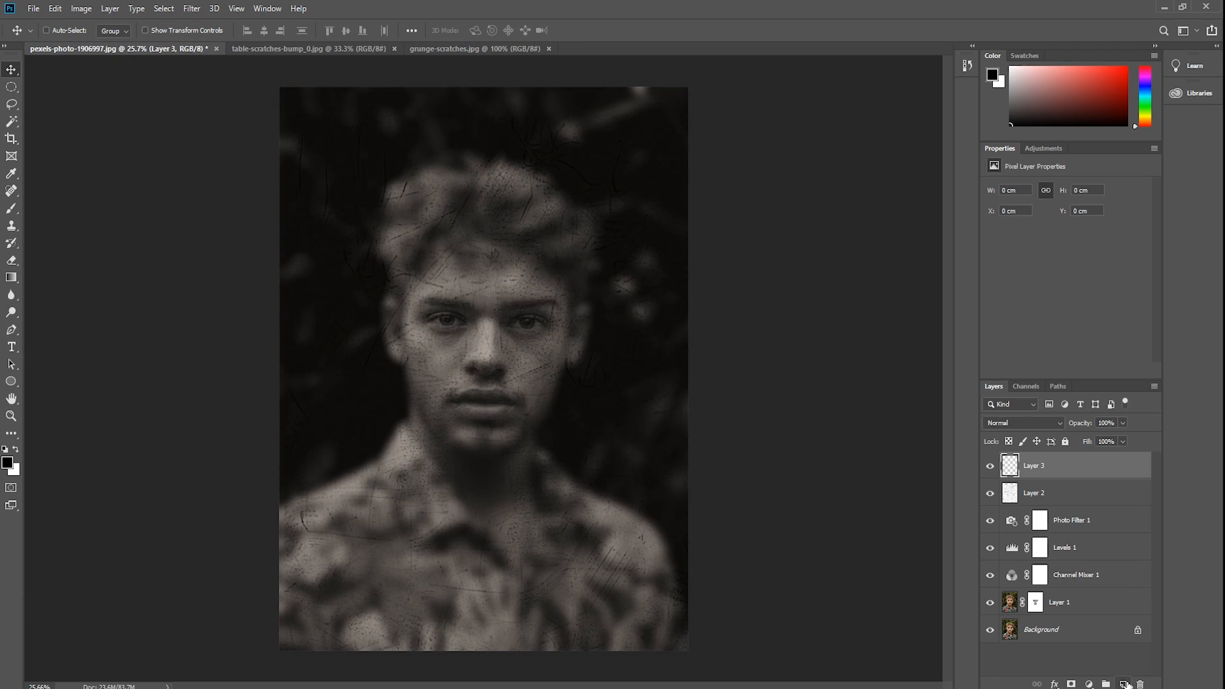
key("ctrl+v")
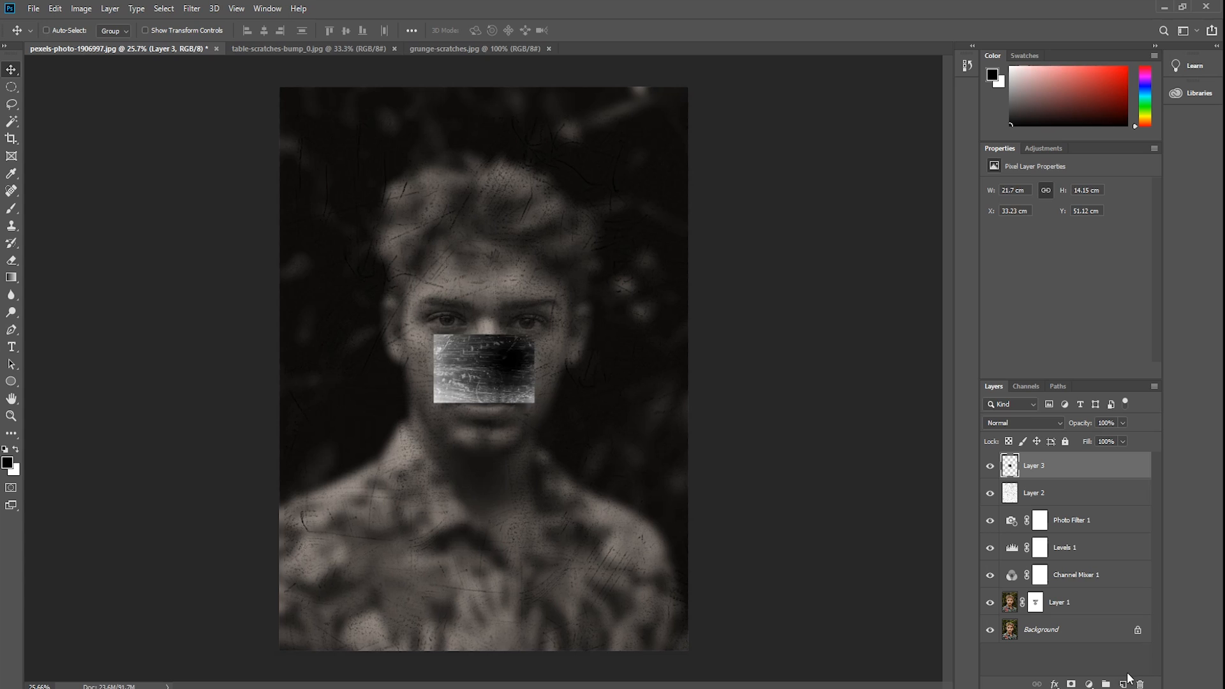
- Scale the pasted grunge texture proportionally to about 190.7 × 124.4 cm and position it to cover the whole portrait canvas
key("ctrl+t")
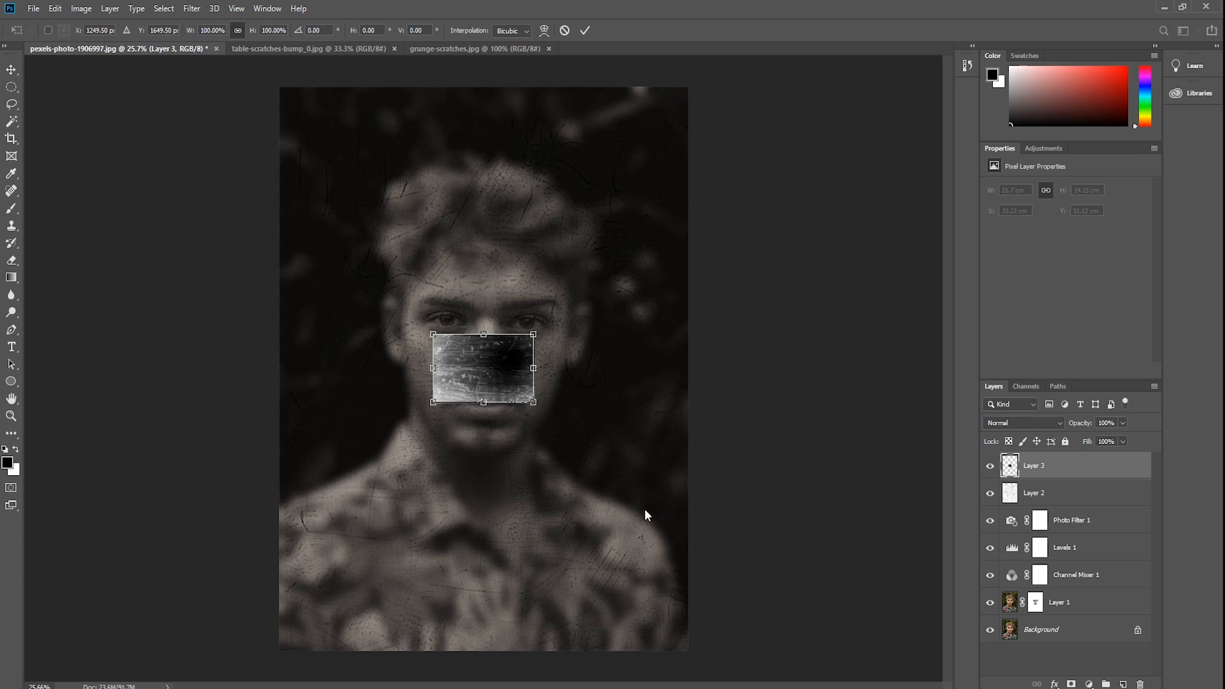
left_click_drag(496, 369, 471, 334)
left_click_drag(589, 499, 600, 657)
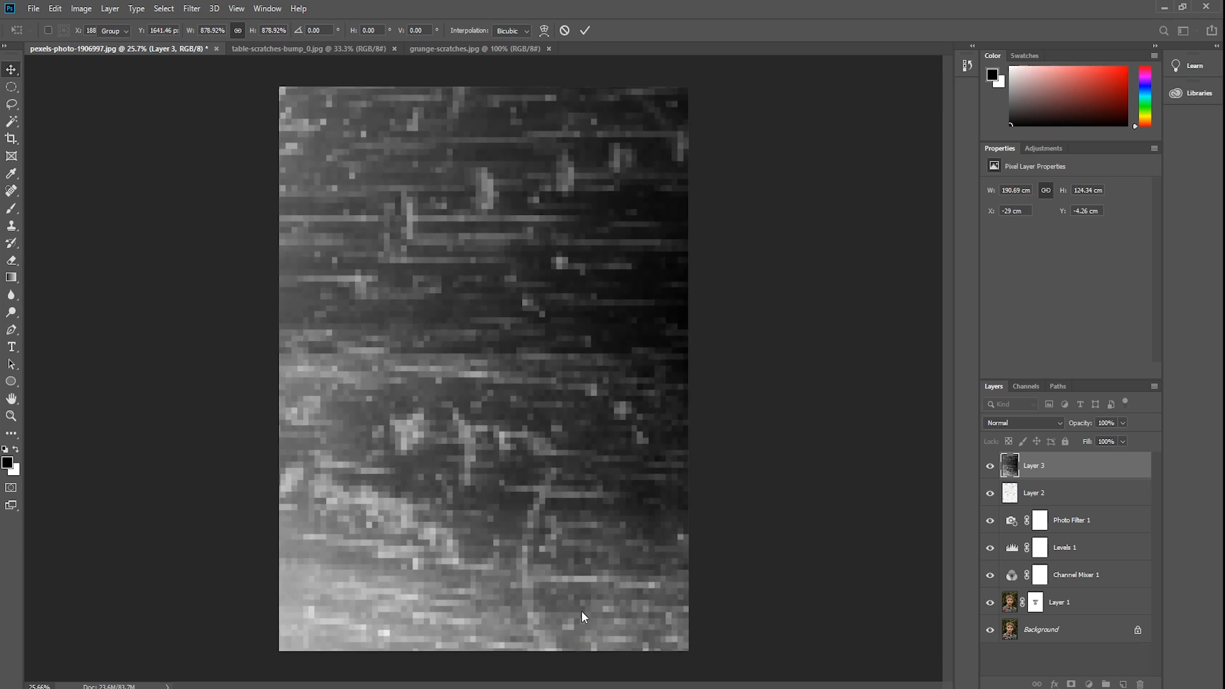
key("Return")
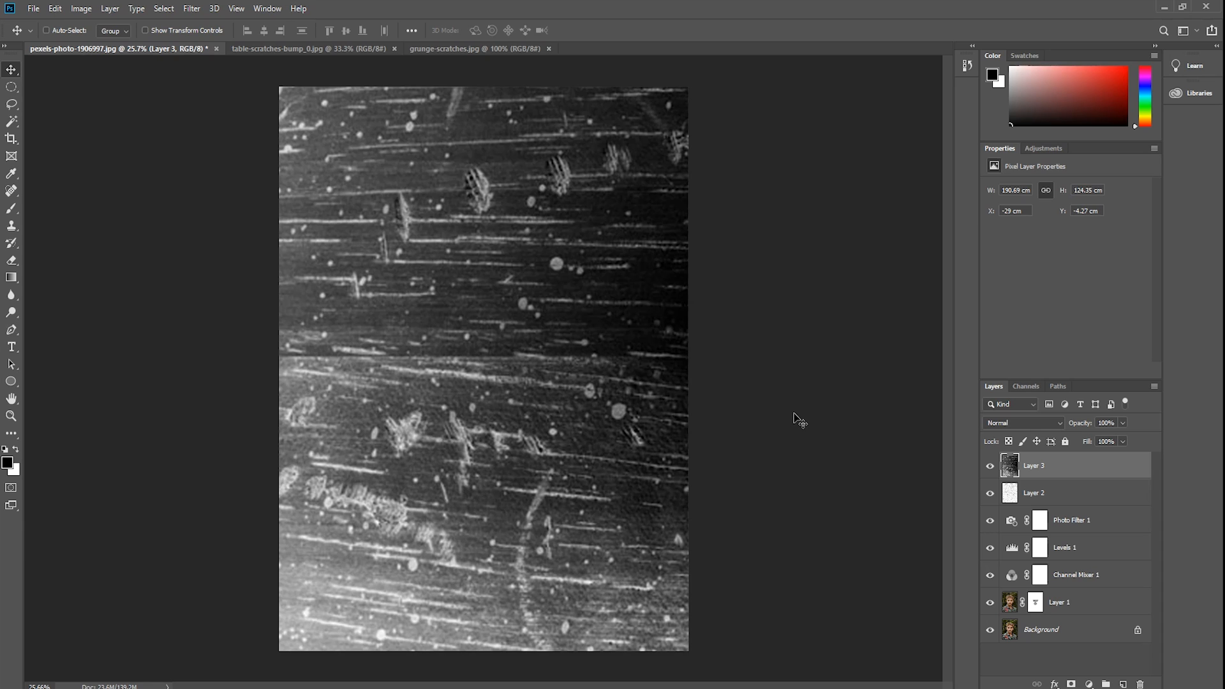
- Blend the grunge texture on Layer 3 with Darken at 28% opacity and shift it horizontally to about X -15.7 cm
left_click(1012, 420)
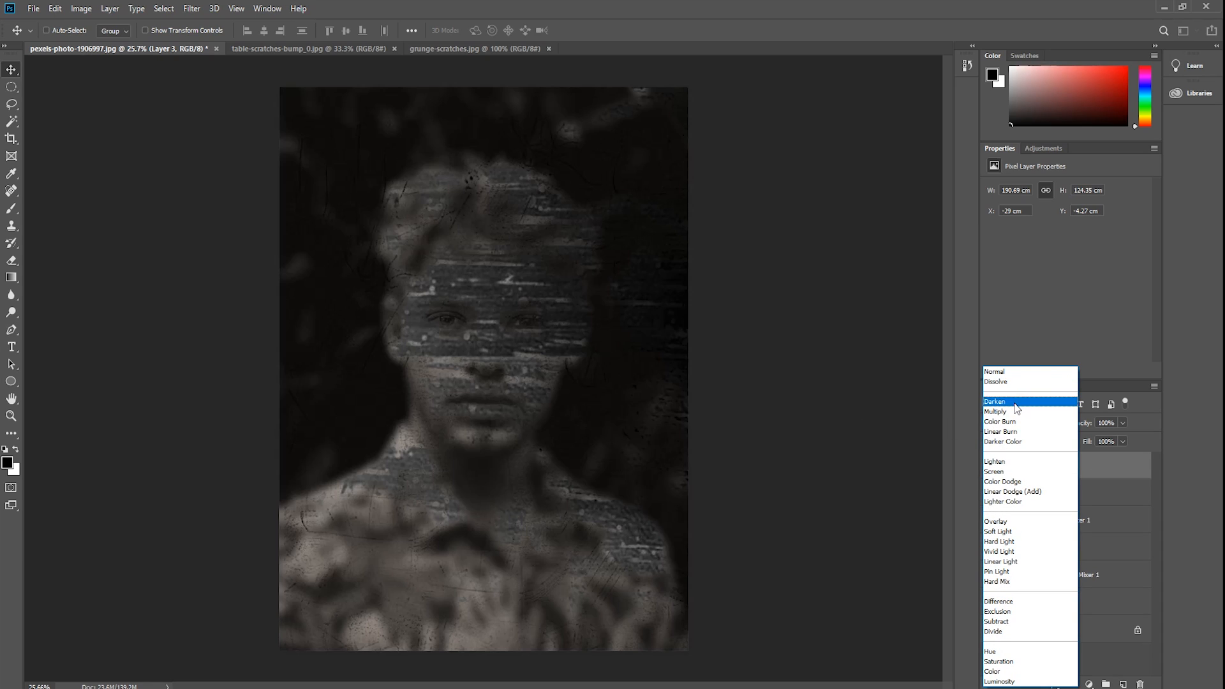
left_click(1016, 402)
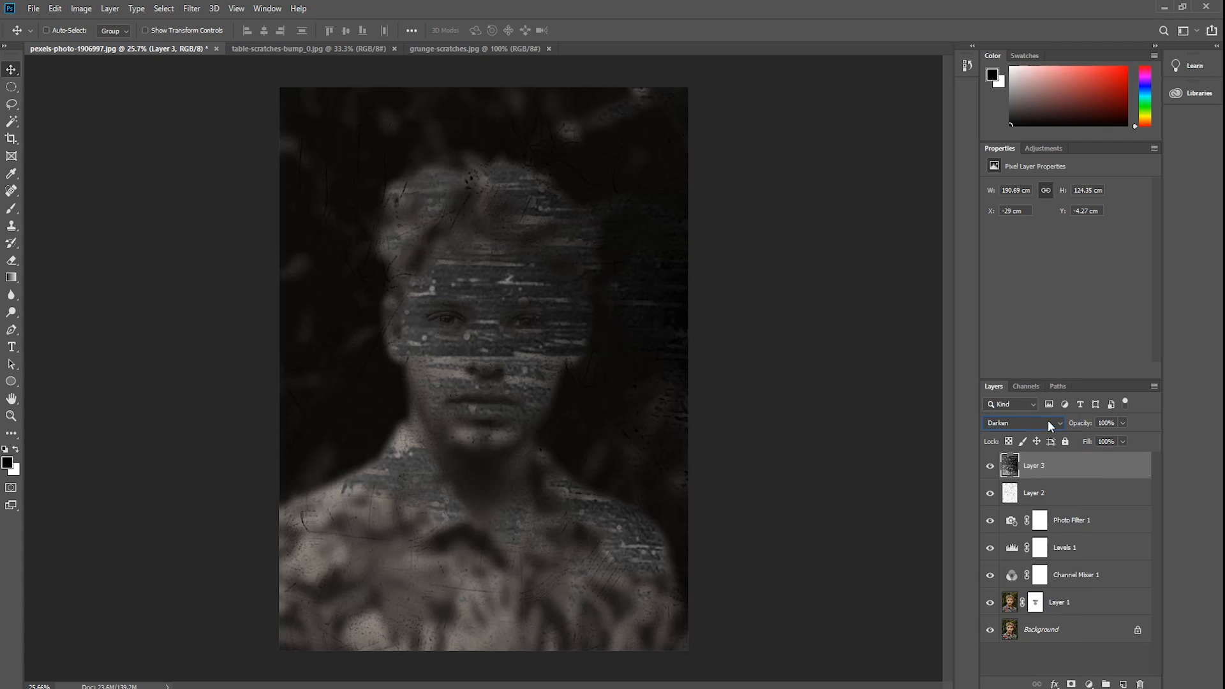
left_click(1123, 424)
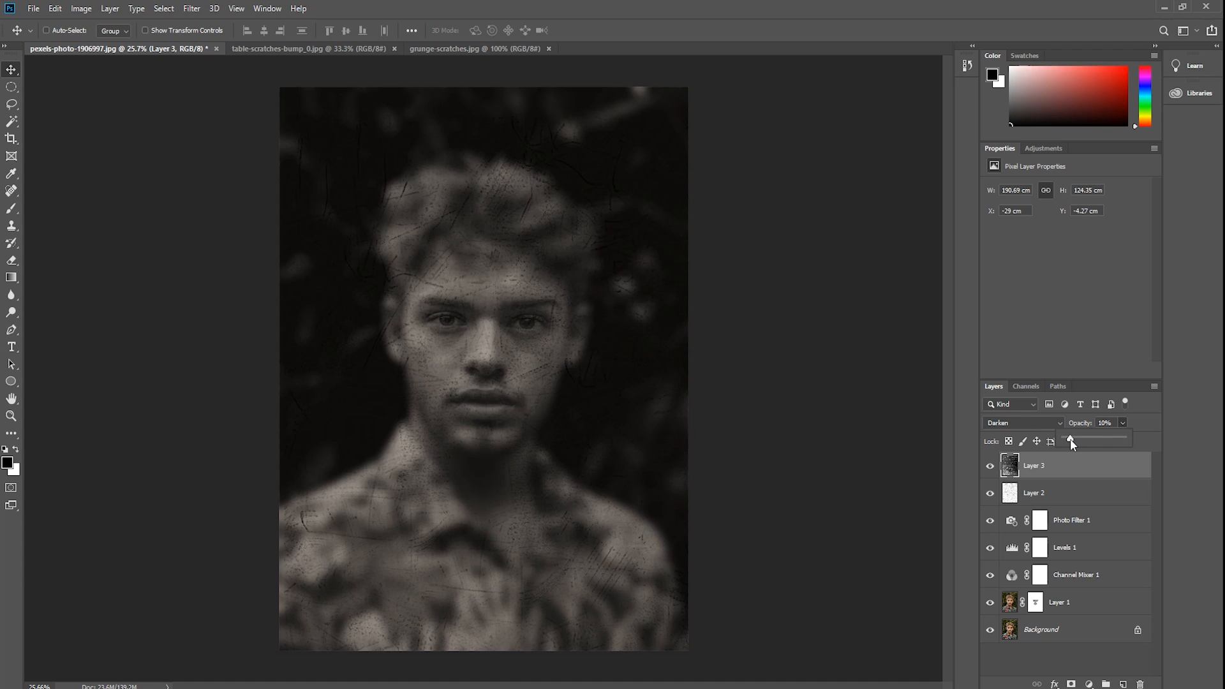
left_click_drag(1089, 433, 1083, 436)
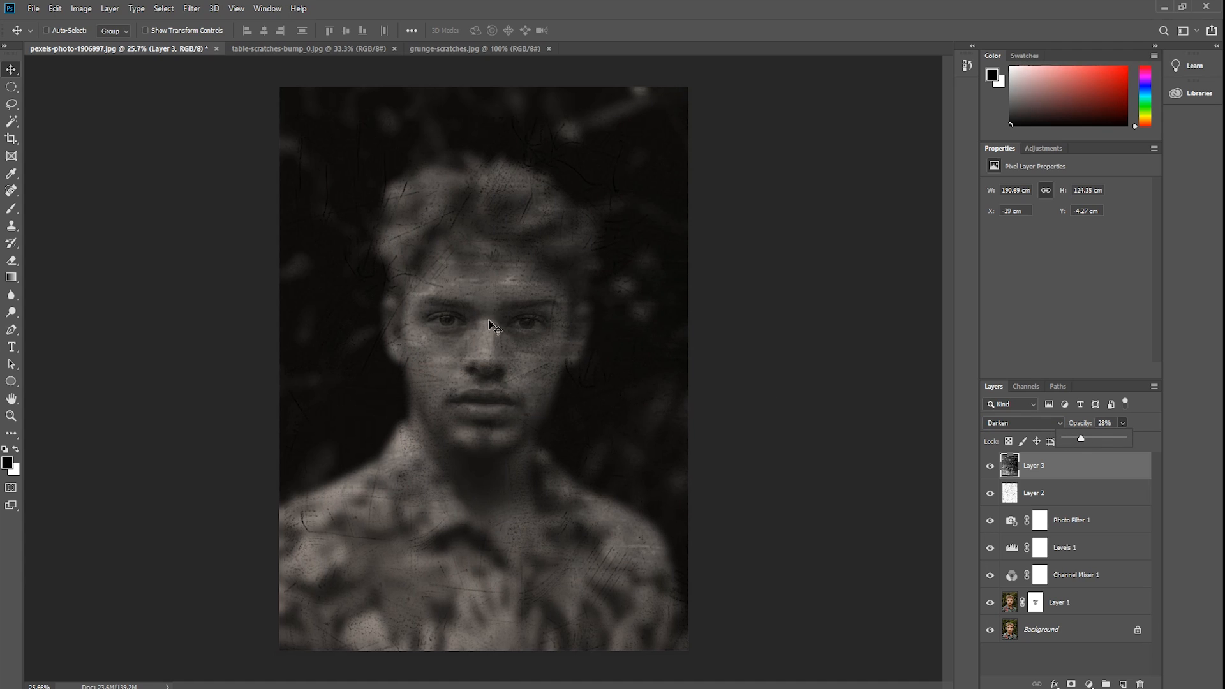
left_click_drag(455, 298, 504, 299)
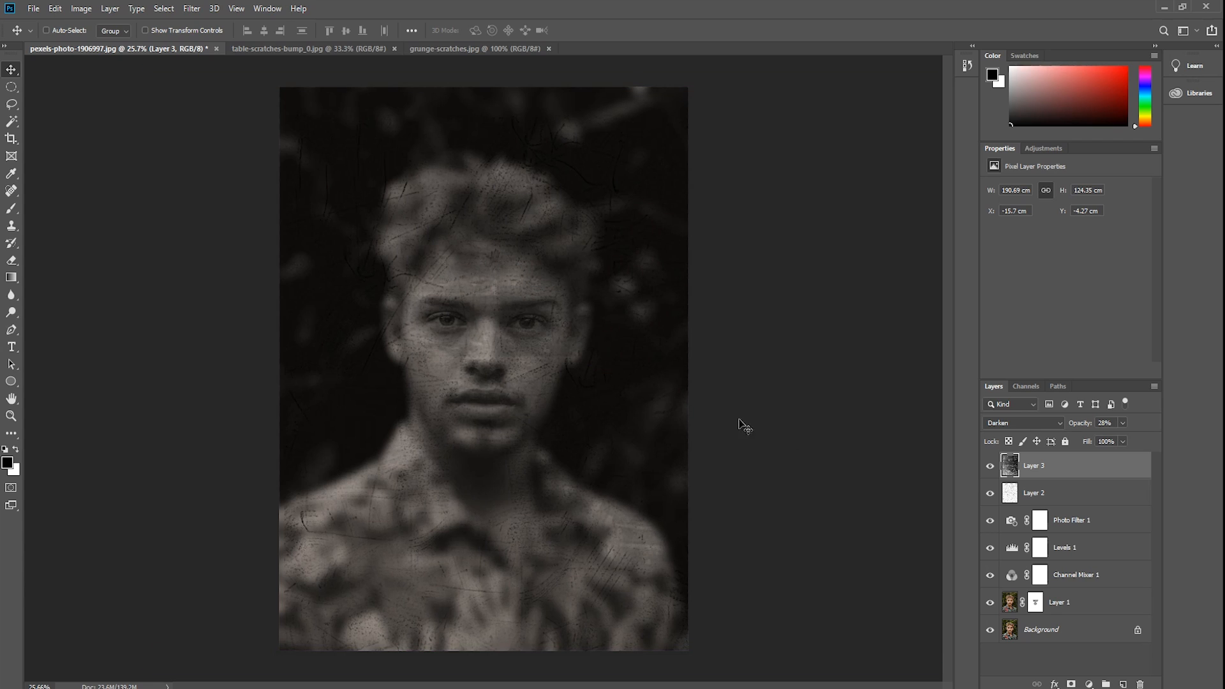
- Lower the opacity of the table-scratches layer and reposition the grunge texture to about X -28.75 cm, Y -2.75 cm
left_click(1047, 499)
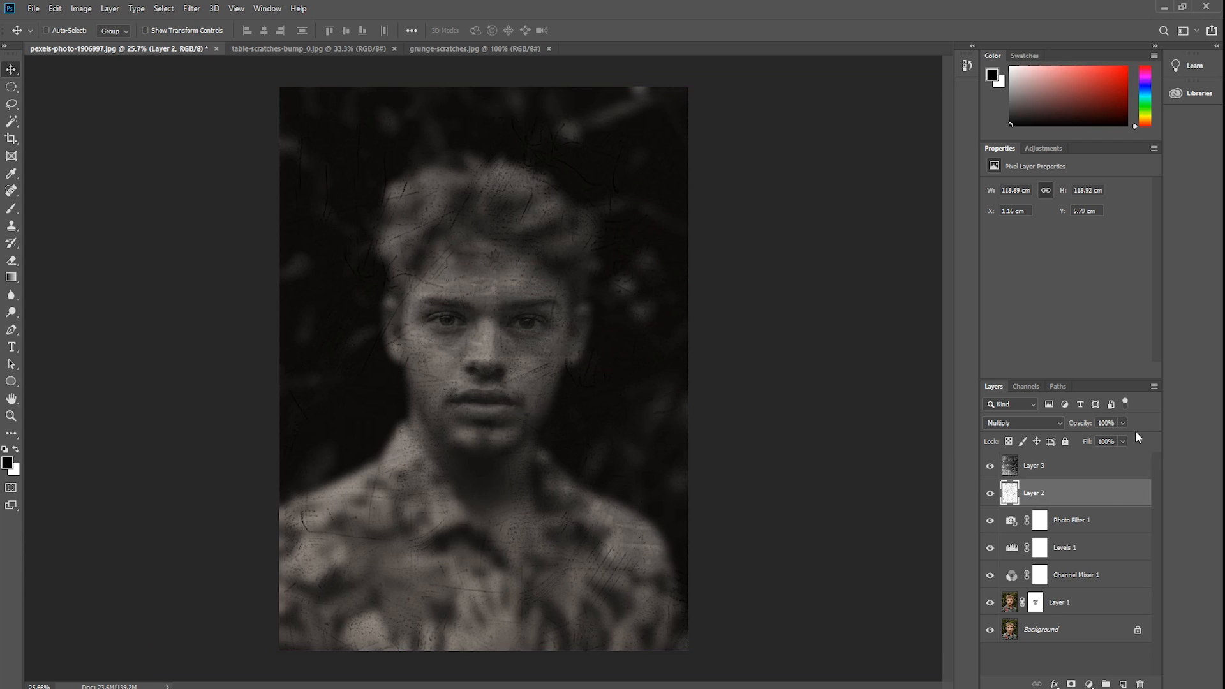
left_click(1121, 422)
left_click(1078, 471)
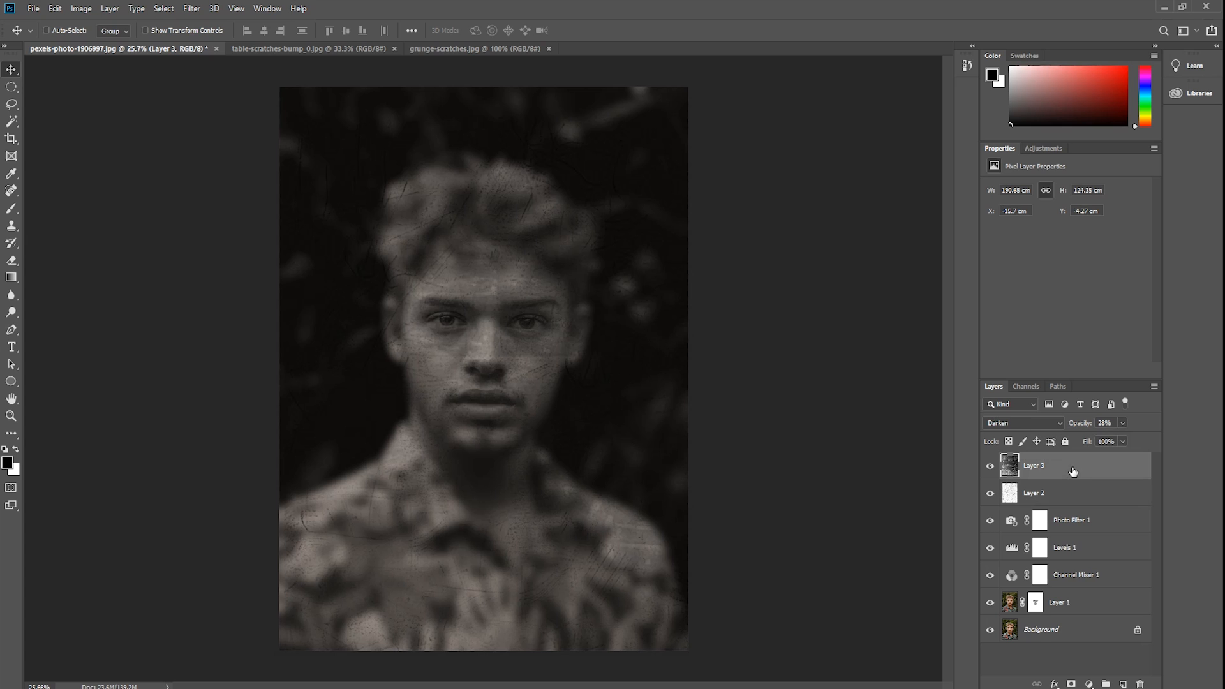
left_click_drag(577, 354, 511, 355)
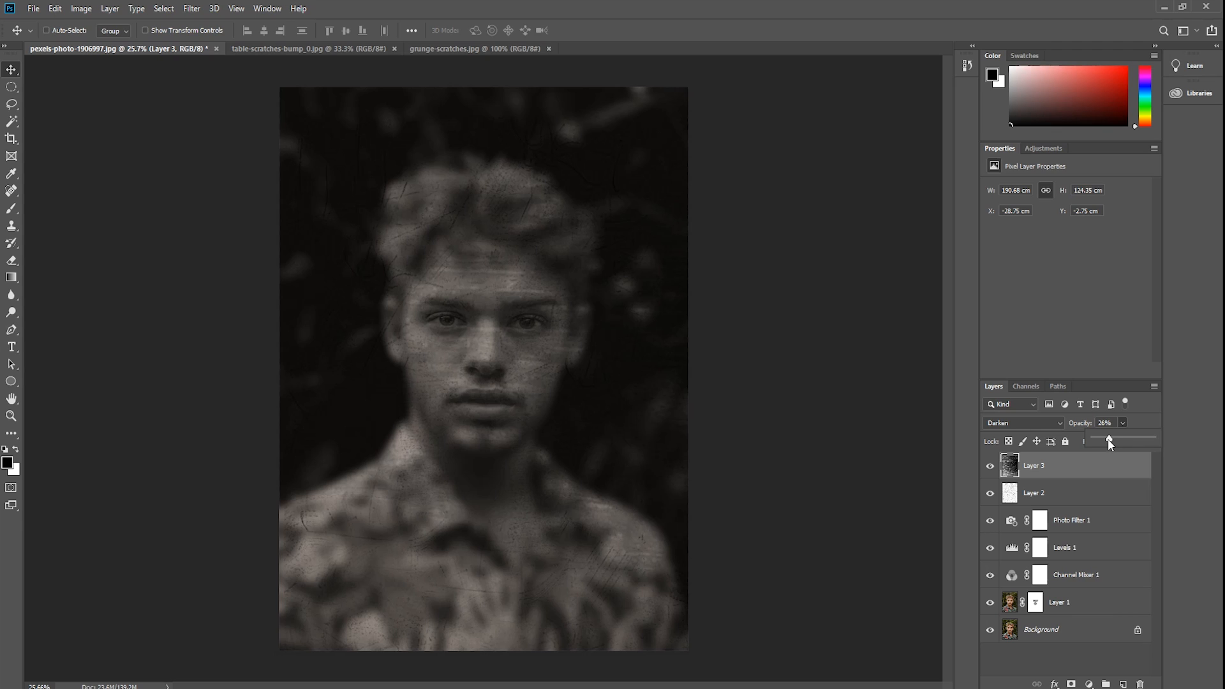
- Reduce the opacity of the grunge texture on Layer 3 to about 21%
left_click_drag(1096, 442, 1078, 447)
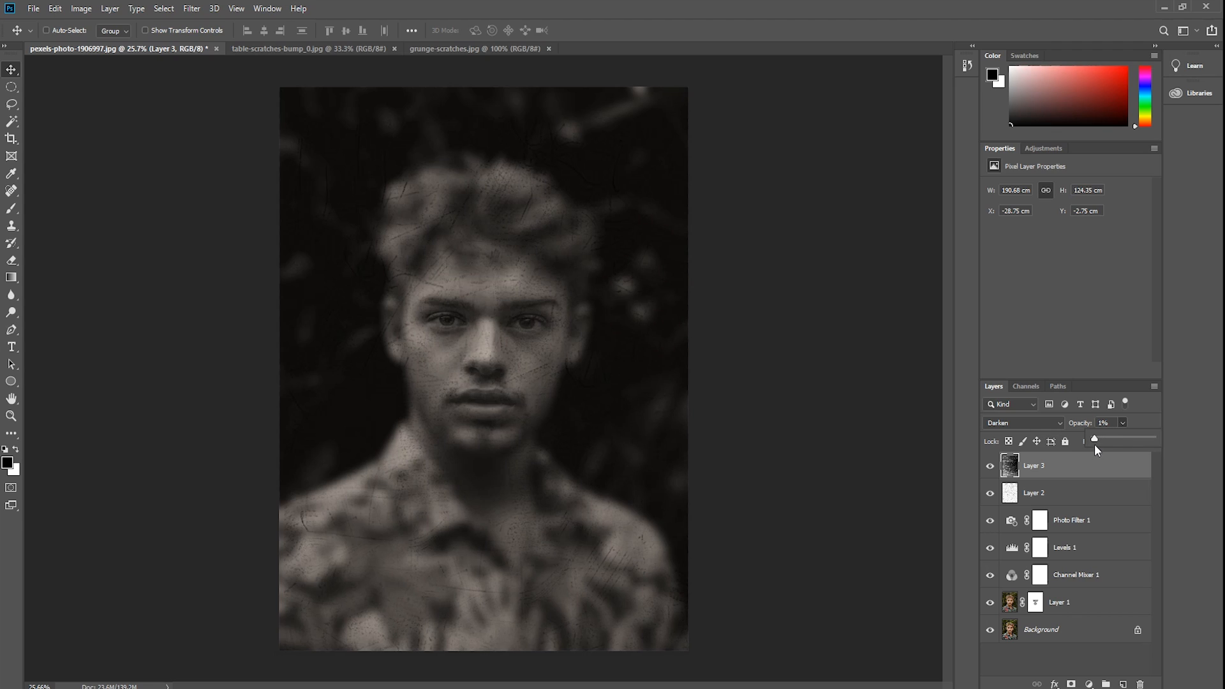
left_click_drag(1105, 437, 1092, 445)
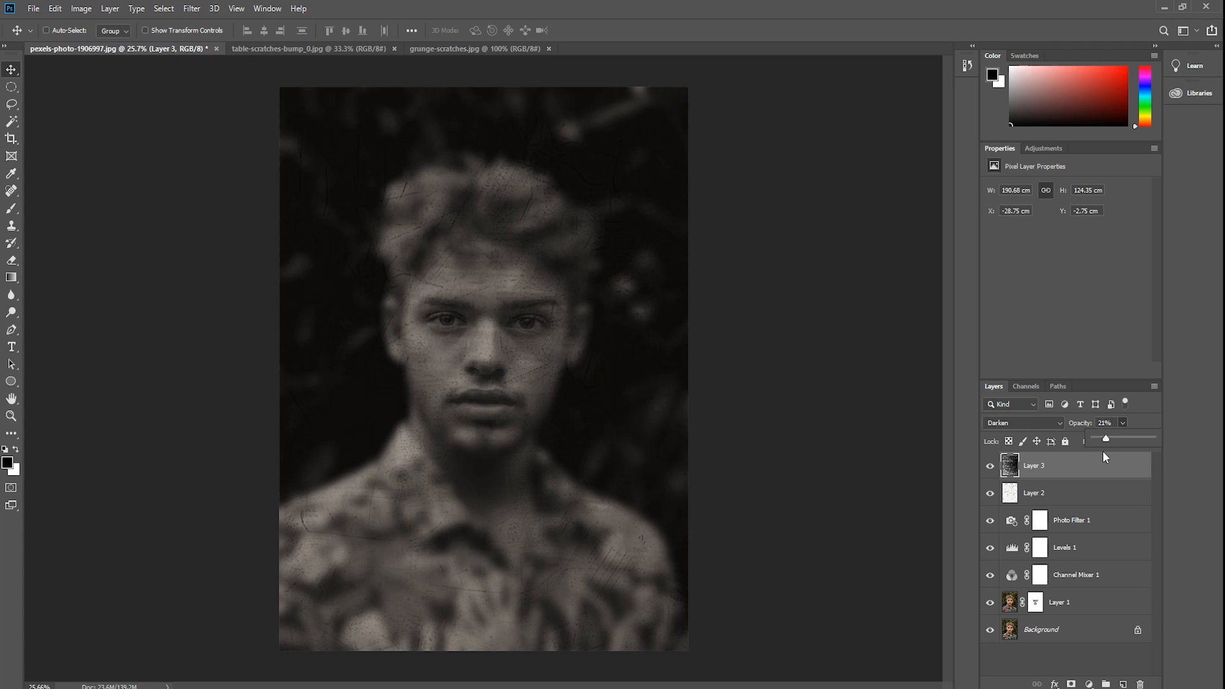
left_click(910, 427)
- Paint black on Layer 1's mask over the eyes, nose and mouth with the Brush at 50% opacity to restore sharp detail
left_click(1009, 606)
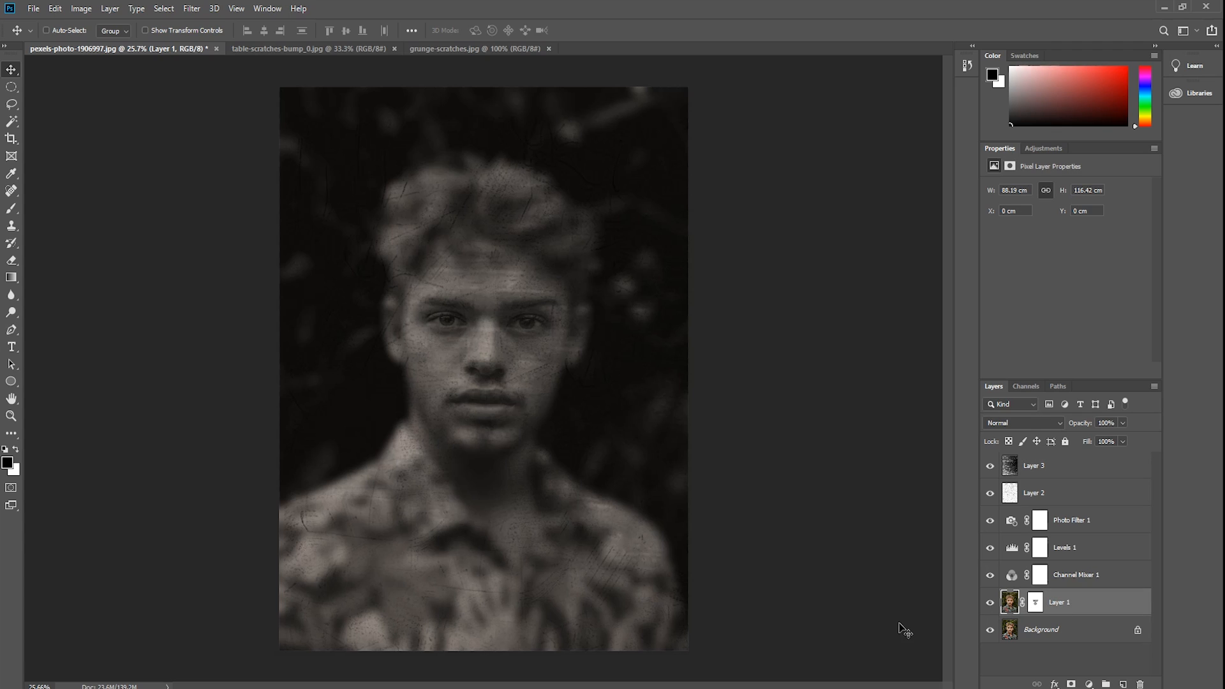
left_click(1037, 604)
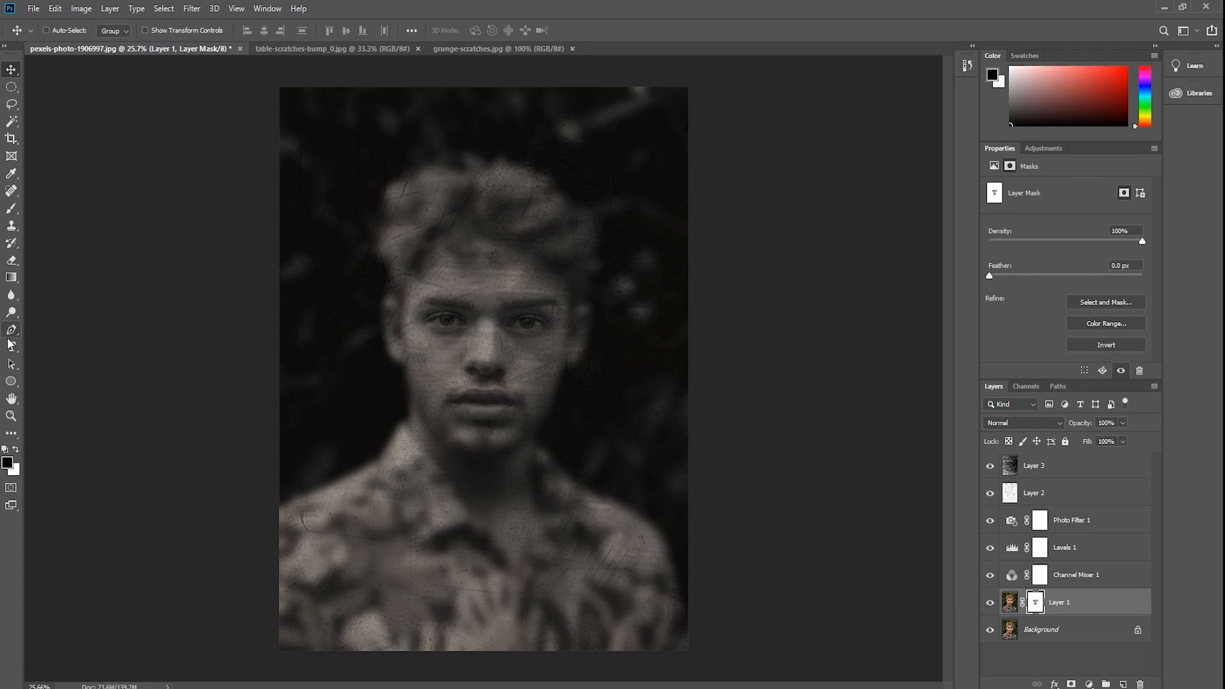
left_click(12, 210)
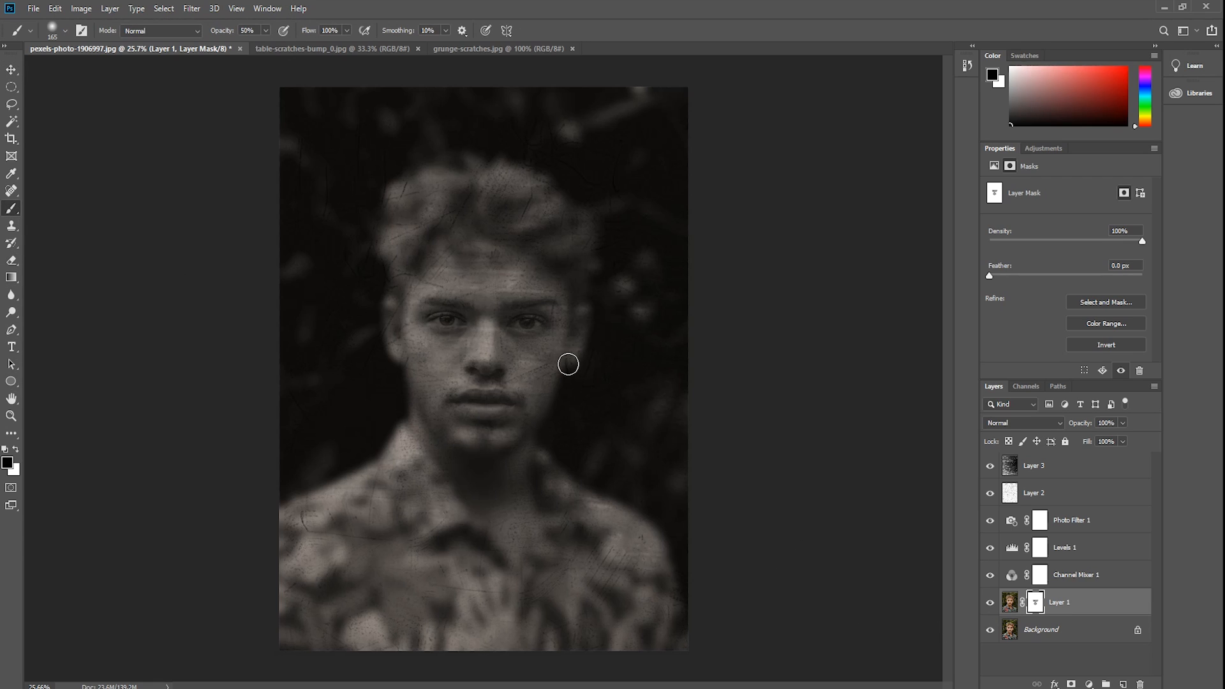
mouse_move(440, 336)
left_mouse_down()
mouse_move(469, 318)
mouse_move(444, 337)
mouse_move(438, 314)
mouse_move(459, 346)
mouse_move(432, 332)
mouse_move(534, 324)
mouse_move(511, 322)
mouse_move(533, 351)
mouse_move(506, 325)
mouse_move(470, 351)
mouse_move(483, 367)
mouse_move(489, 321)
mouse_move(493, 371)
mouse_move(504, 356)
mouse_move(491, 348)
mouse_move(499, 361)
mouse_move(469, 367)
mouse_move(453, 387)
mouse_move(494, 380)
mouse_move(450, 394)
mouse_move(469, 389)
mouse_move(482, 419)
mouse_move(503, 401)
mouse_move(476, 386)
mouse_move(516, 401)
mouse_move(511, 414)
mouse_move(514, 404)
mouse_move(466, 398)
mouse_move(482, 368)
mouse_move(483, 384)
mouse_move(494, 371)
mouse_move(502, 333)
mouse_move(524, 347)
mouse_move(541, 334)
mouse_move(476, 346)
mouse_move(517, 349)
mouse_move(476, 348)
mouse_move(441, 377)
mouse_move(484, 388)
left_mouse_up()
- Merge all visible layers into the Background layer
left_click(1065, 637)
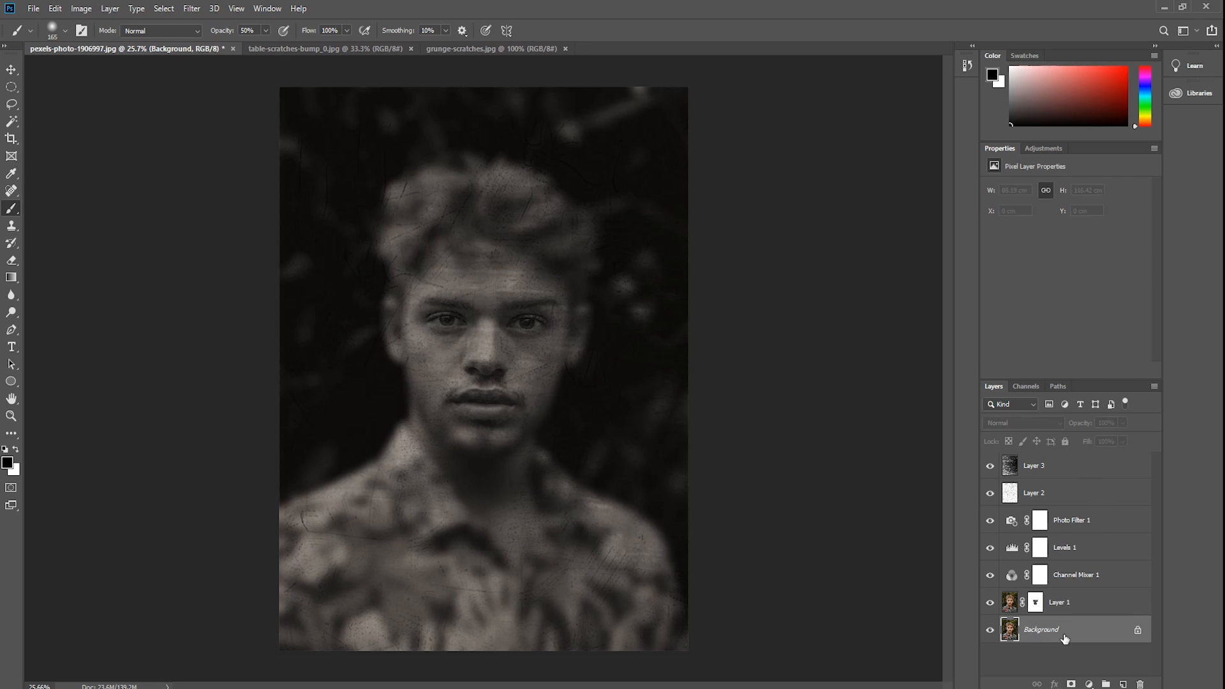
right_click(1064, 635)
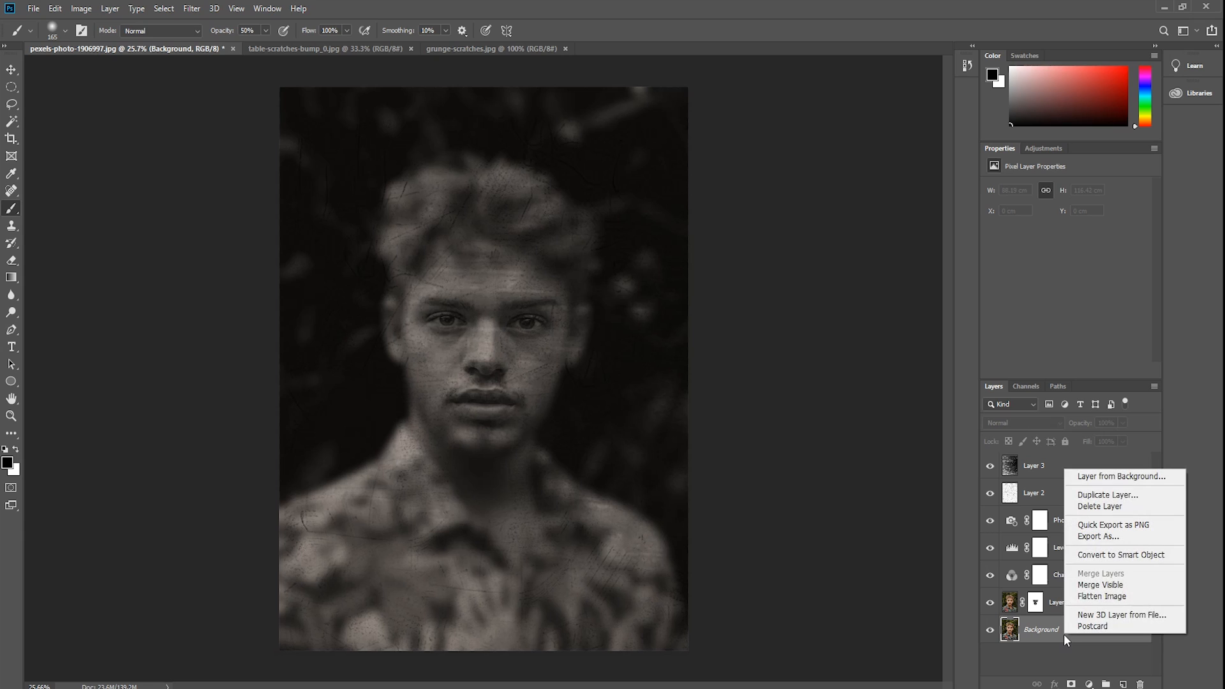
left_click(1128, 586)
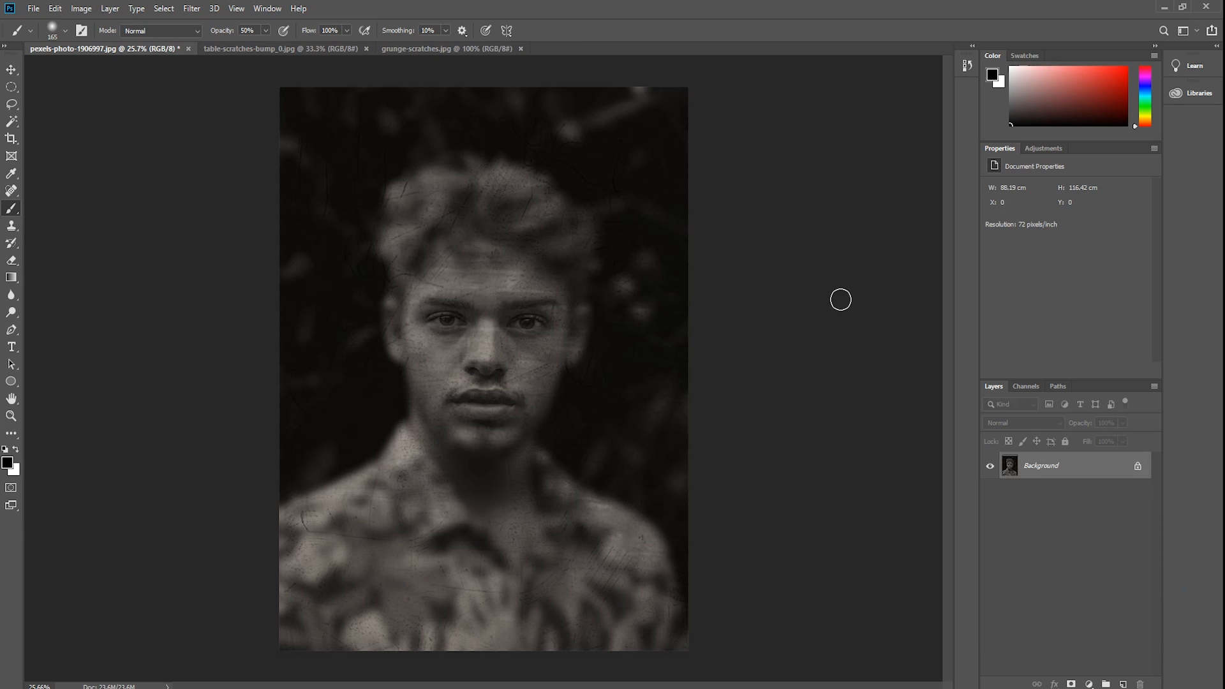
scroll(473, 292, "up", 2)
scroll(479, 298, "up", 2)
scroll(758, 439, "up", 2)
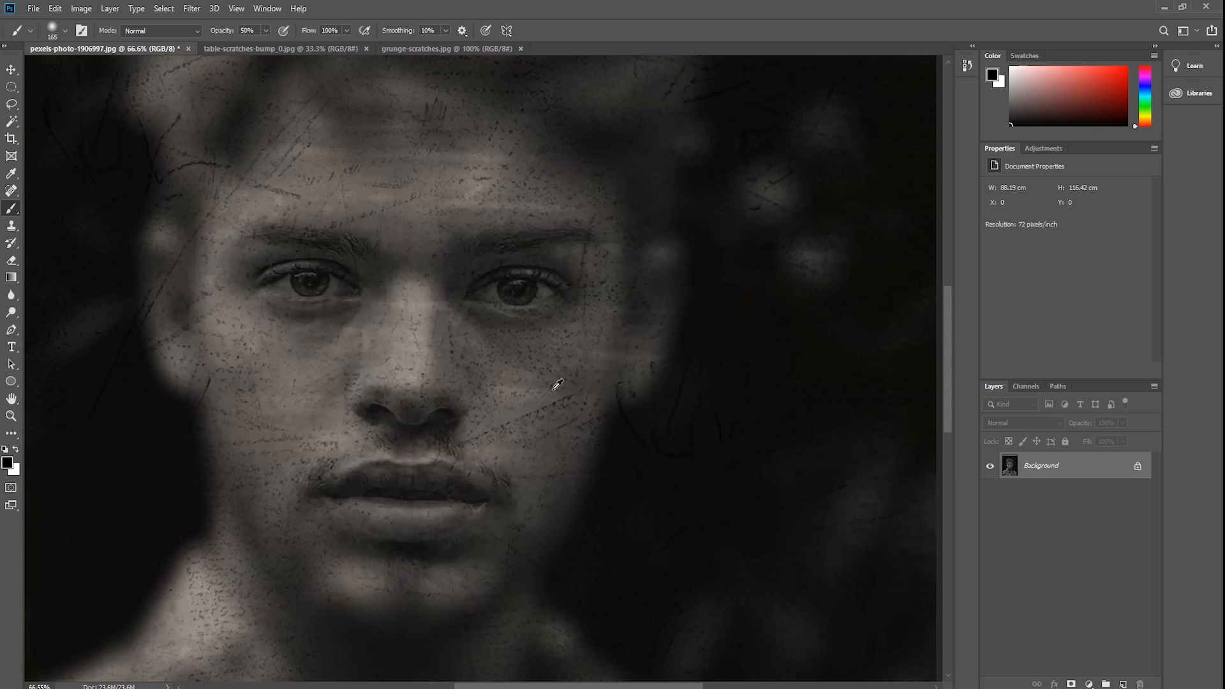
scroll(469, 352, "down", 2)
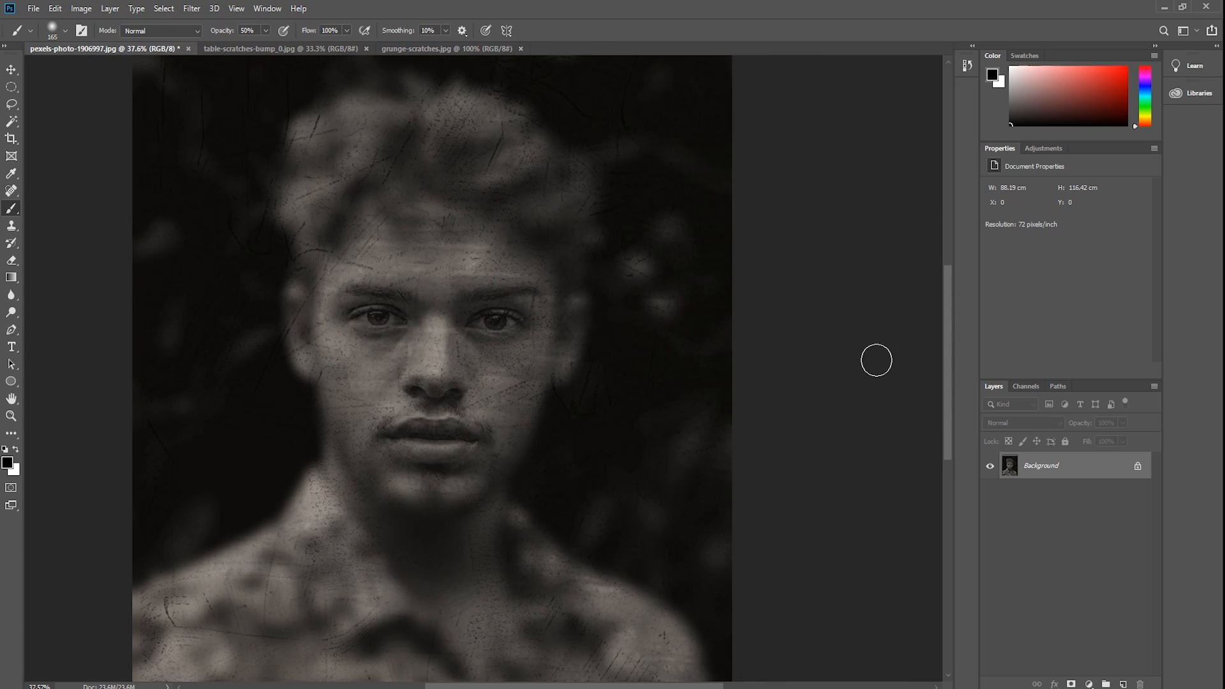
scroll(758, 282, "down", 1)
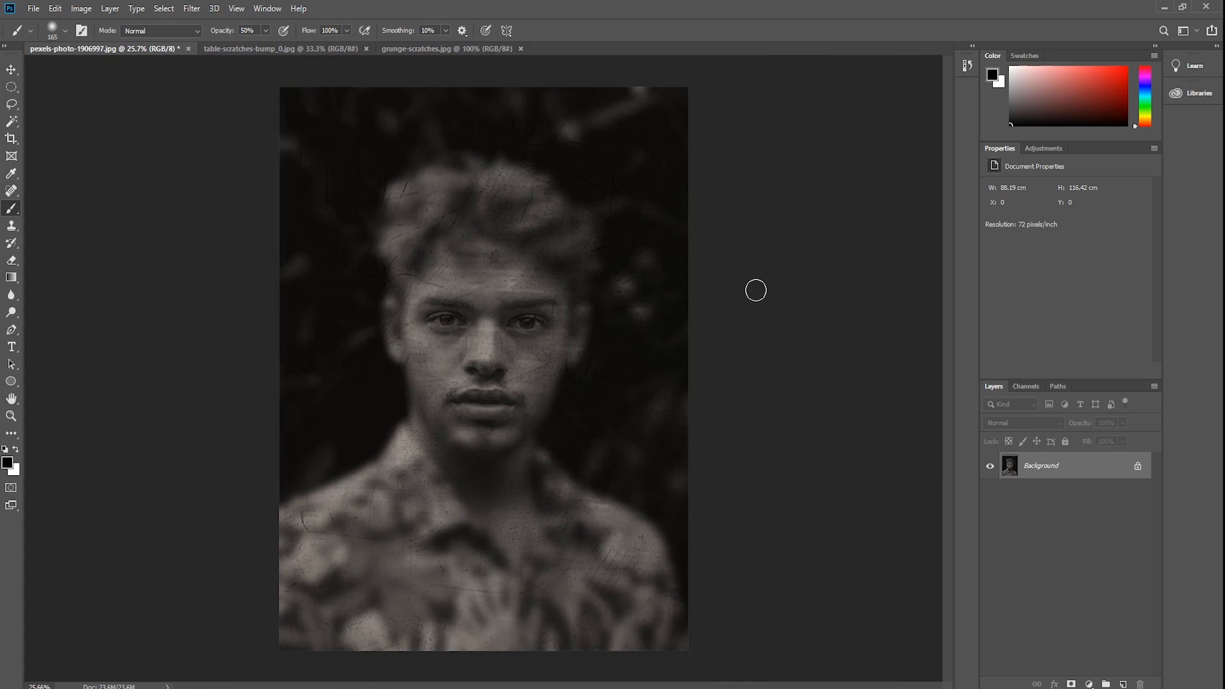